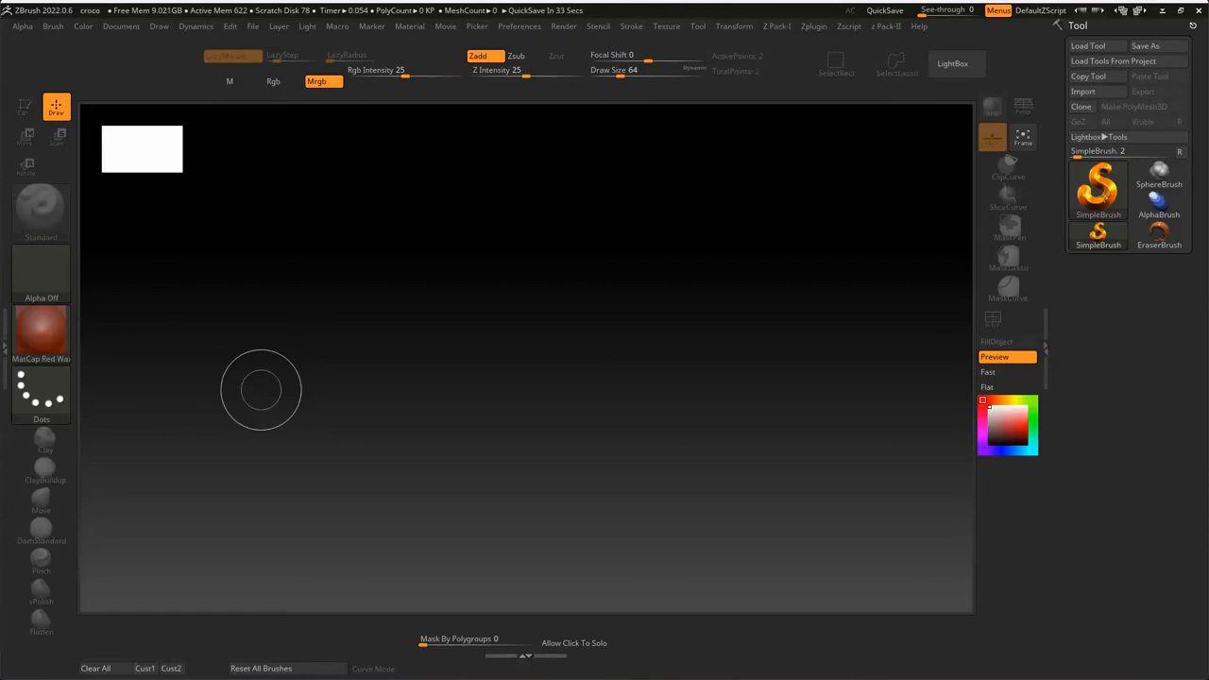
Draw a Sphere3D in the middle of the canvas and convert it into an editable PolyMesh3D.
{"action": "left_click", "coordinate": [1096, 189]}
{"action": "left_click", "coordinate": [537, 246]}
{"action": "left_click_drag", "start_coordinate": [506, 342], "coordinate": [628, 444]}
{"action": "key", "text": "t"}
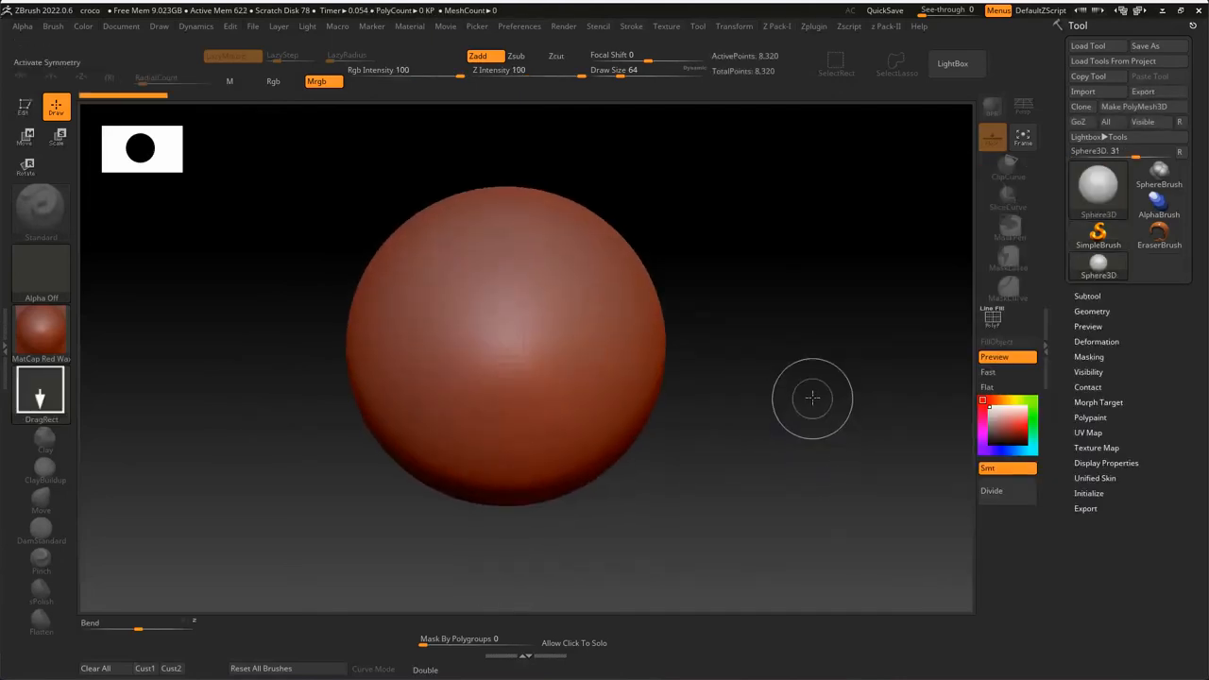
{"action": "key", "text": "shift+p"}
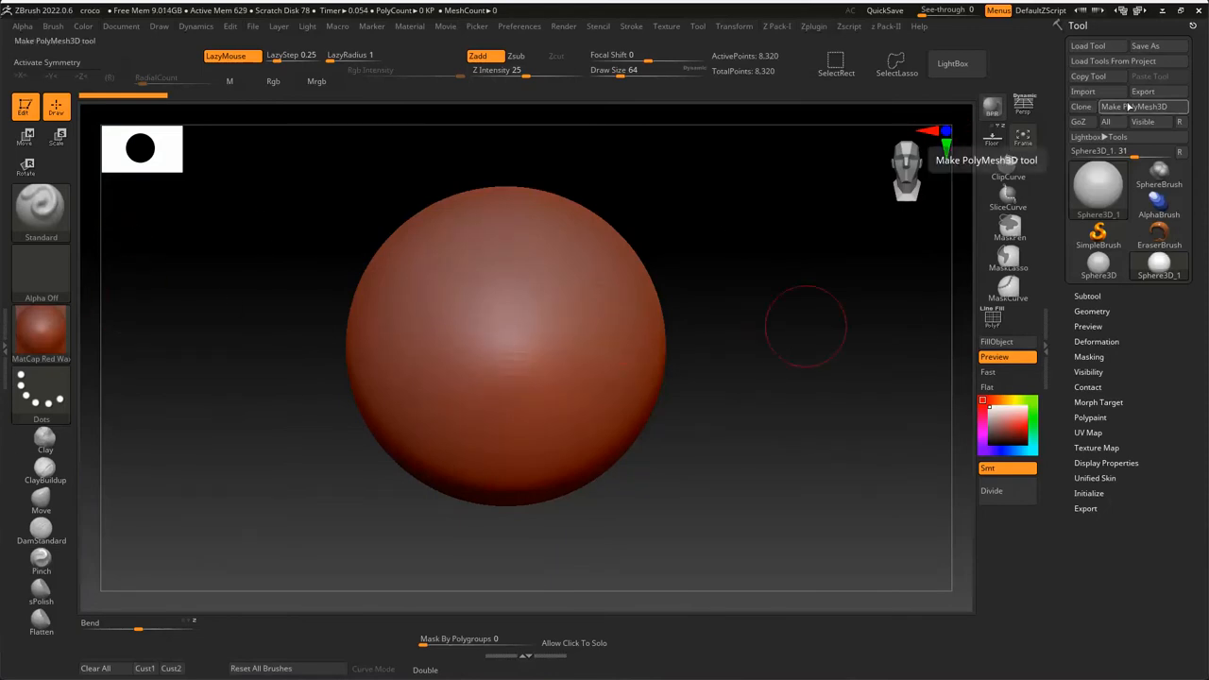
{"action": "left_click", "coordinate": [1130, 106]}
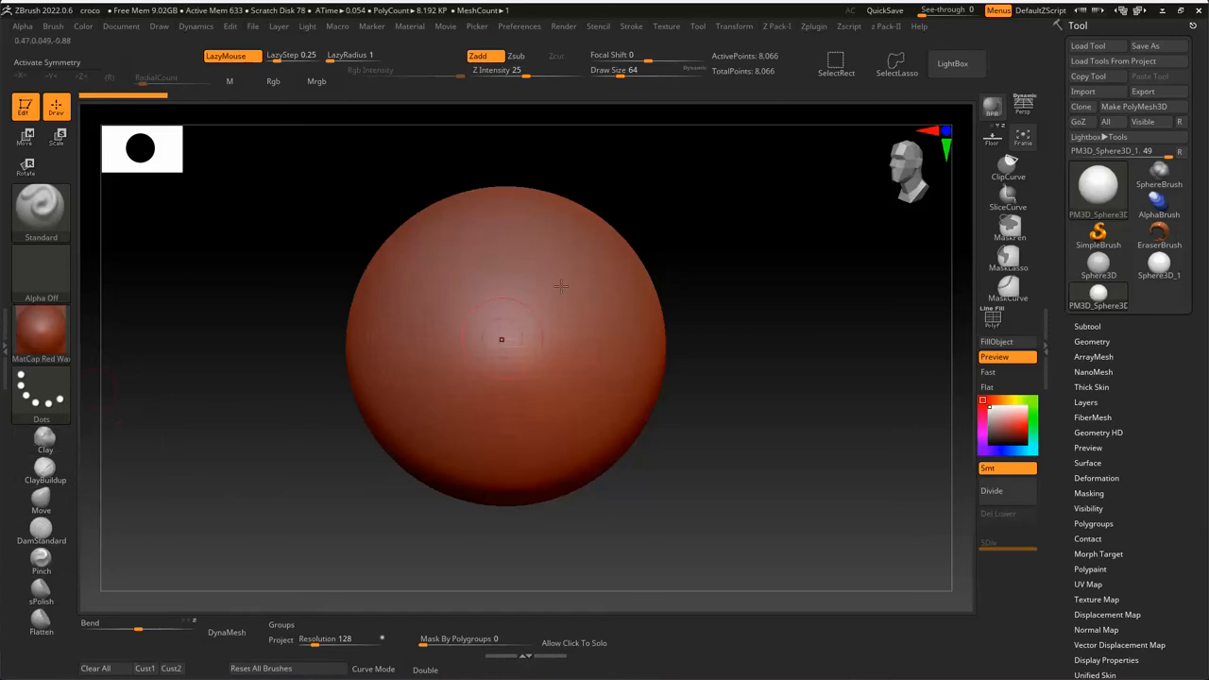
{"action": "key", "text": "b"}
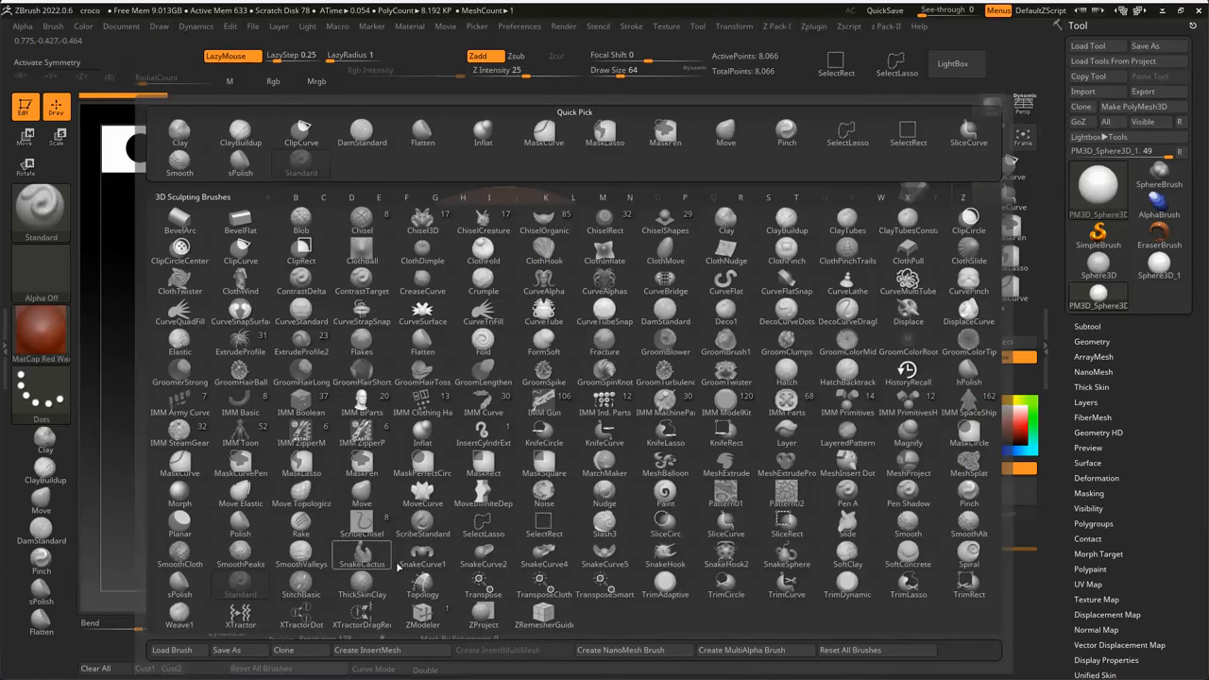
{"action": "key", "text": "b"}
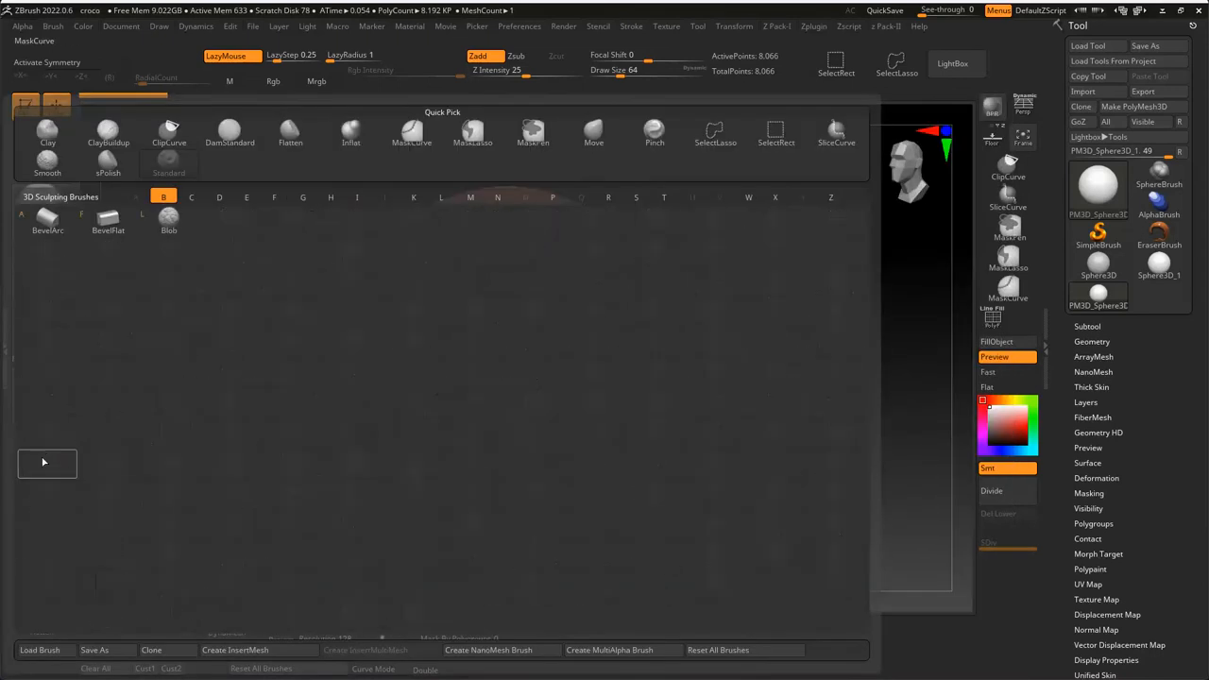
{"action": "key", "text": "Escape"}
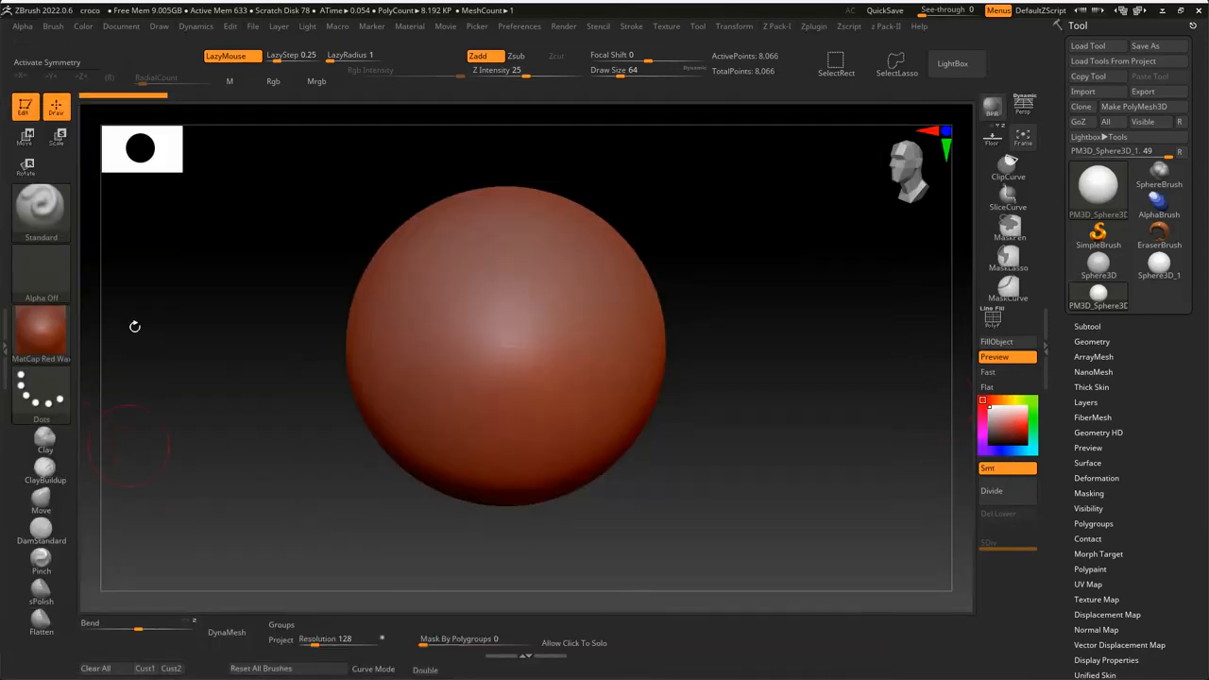
Expand the tray beside the brush shelf and dock the Brush palette in it.
{"action": "left_click", "coordinate": [7, 347]}
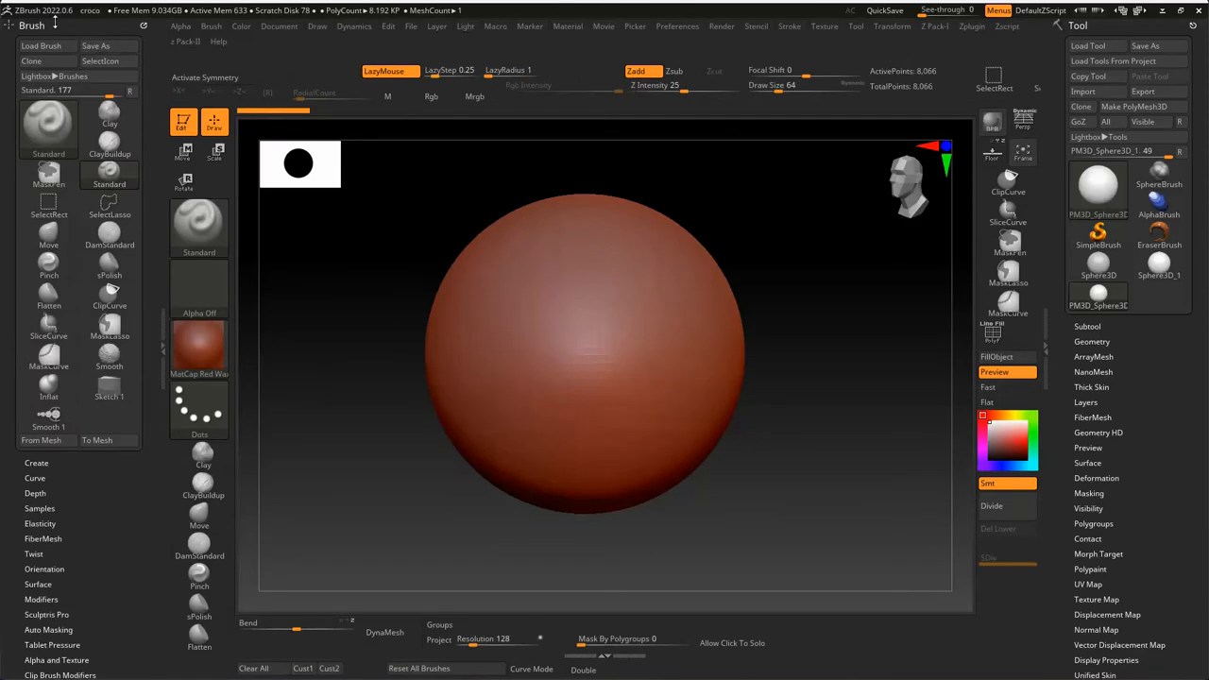
{"action": "left_click", "coordinate": [141, 22]}
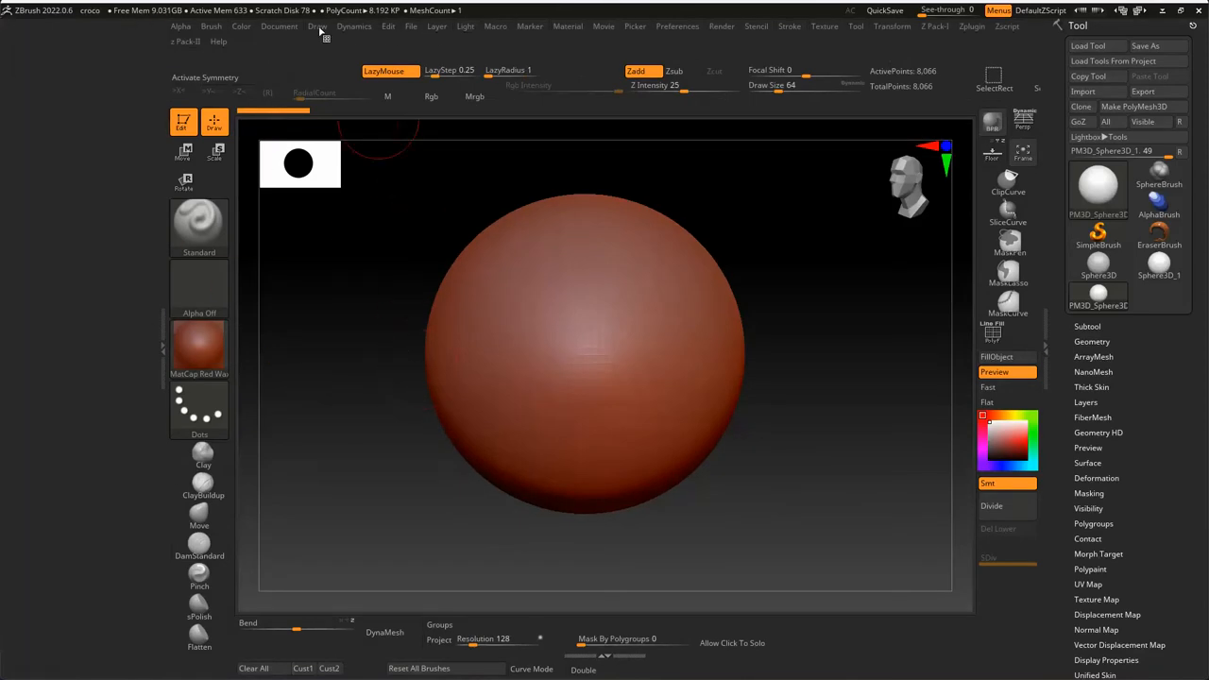
{"action": "left_click", "coordinate": [211, 27]}
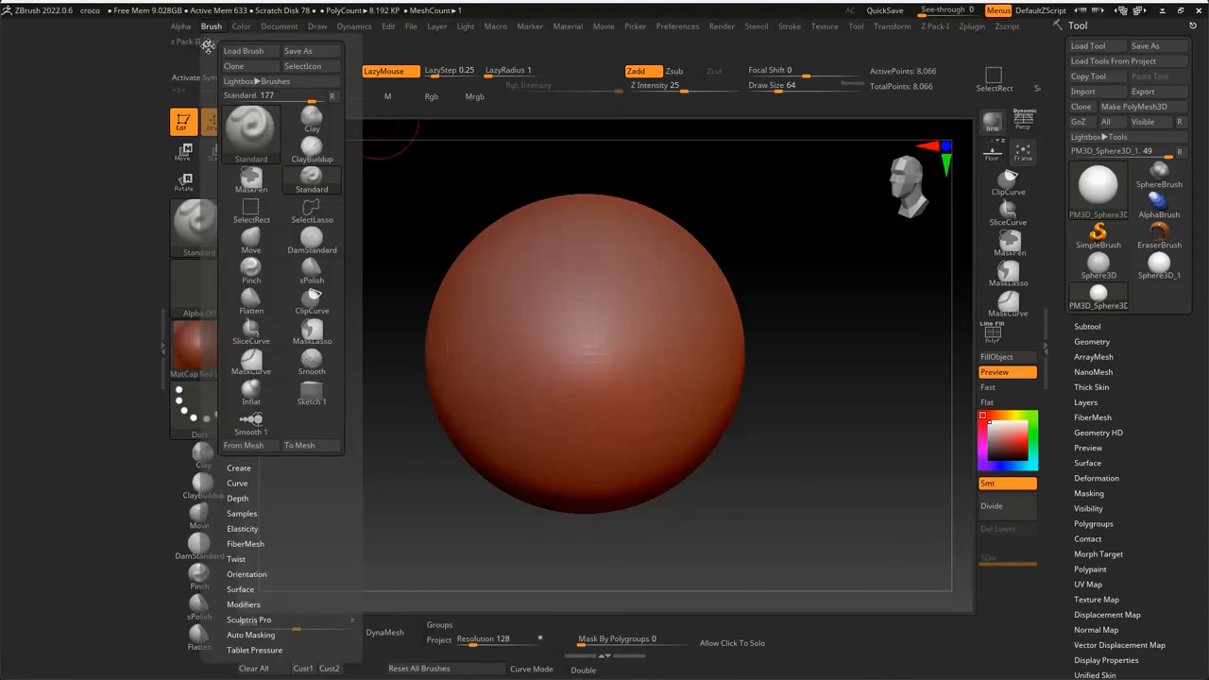
{"action": "left_click_drag", "start_coordinate": [206, 41], "coordinate": [57, 104]}
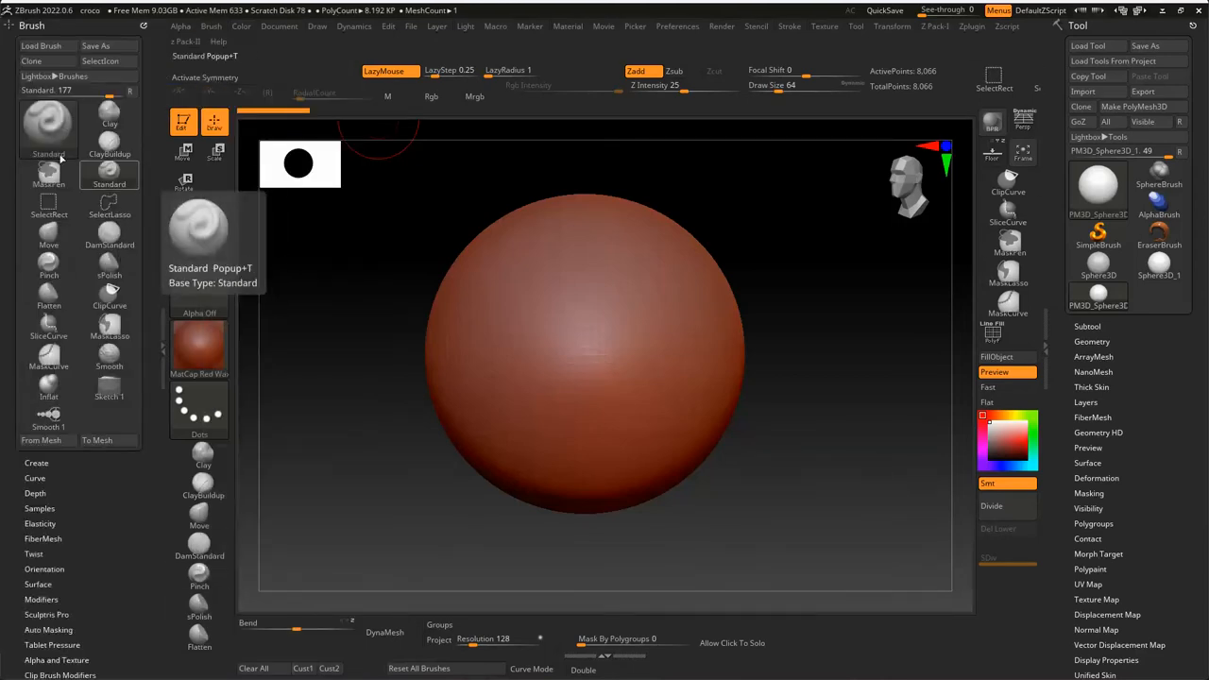
{"action": "left_click", "coordinate": [48, 295]}
{"action": "left_click", "coordinate": [45, 383]}
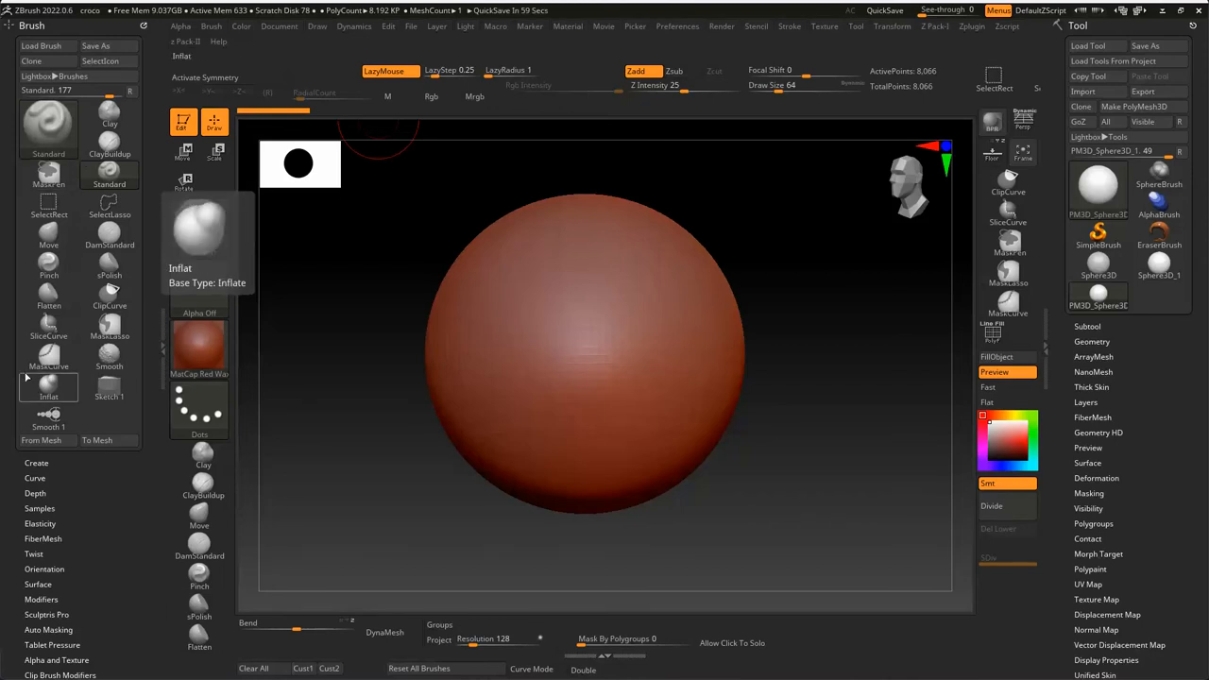
{"action": "left_click", "coordinate": [103, 366]}
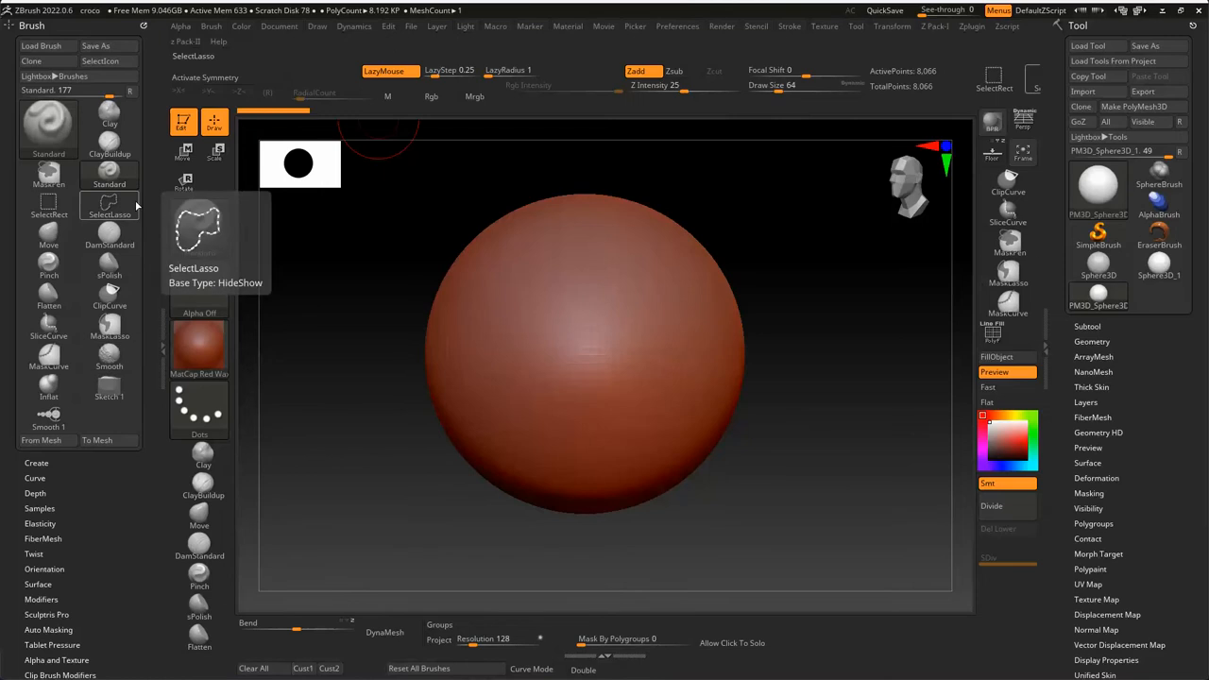
{"action": "left_click", "coordinate": [111, 111]}
{"action": "left_click", "coordinate": [55, 380]}
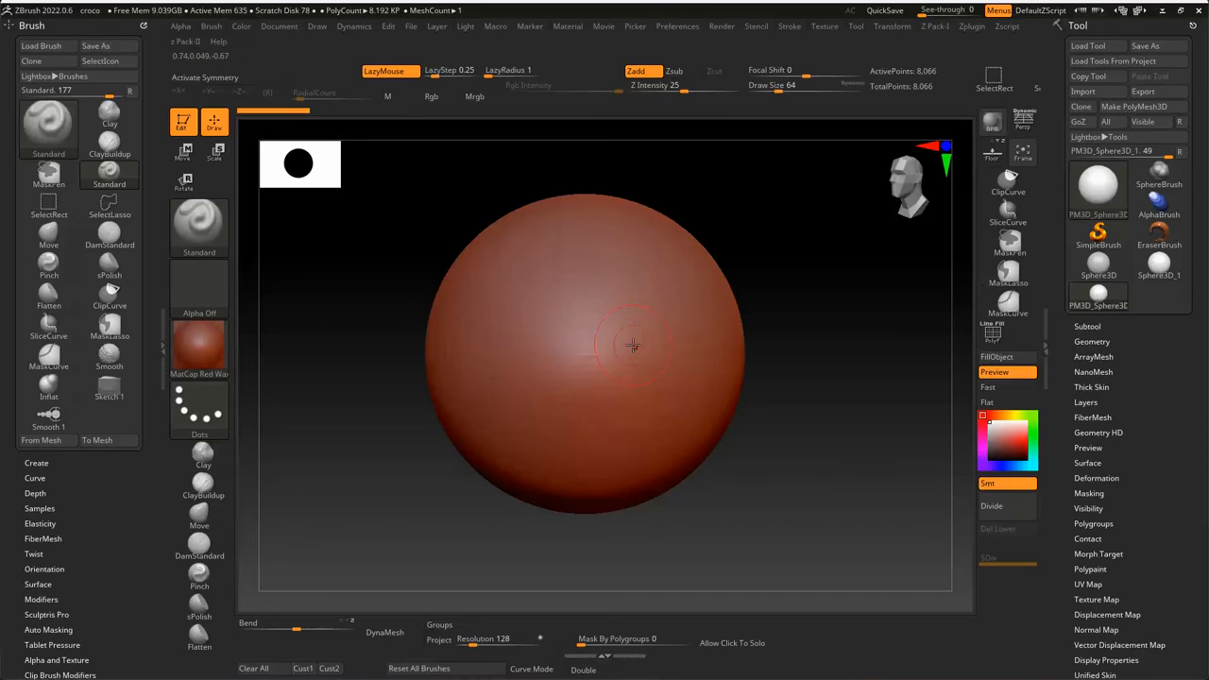
Carve a curved, hook-shaped groove down the front of the sphere with the DamStandard brush.
{"action": "key", "text": "b"}
{"action": "key", "text": "d"}
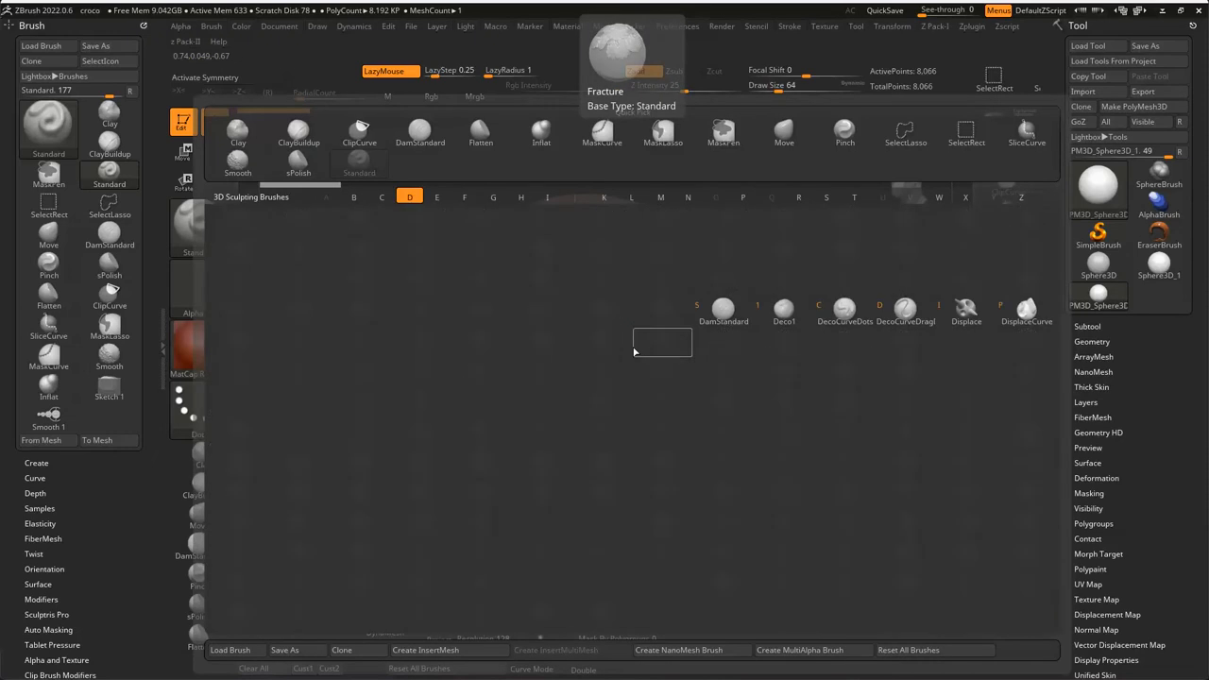
{"action": "key", "text": "s"}
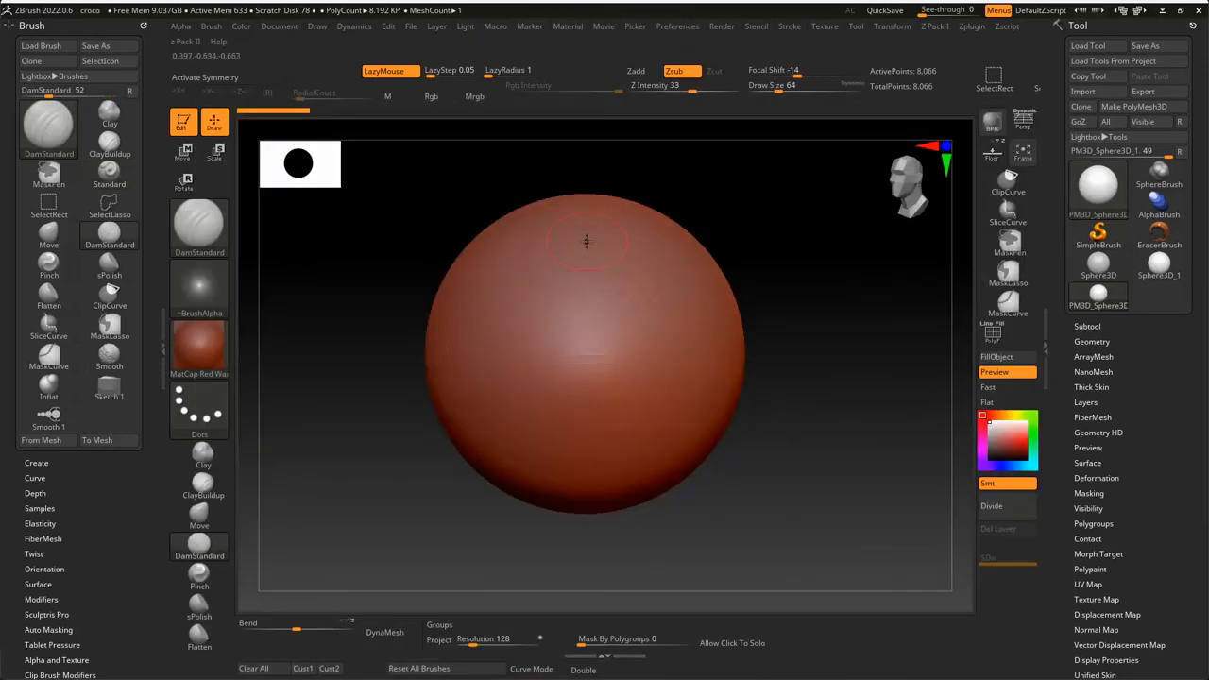
{"action": "mouse_move", "coordinate": [586, 242]}
{"action": "left_mouse_down"}
{"action": "mouse_move", "coordinate": [647, 378]}
{"action": "mouse_move", "coordinate": [559, 436]}
{"action": "left_mouse_up"}
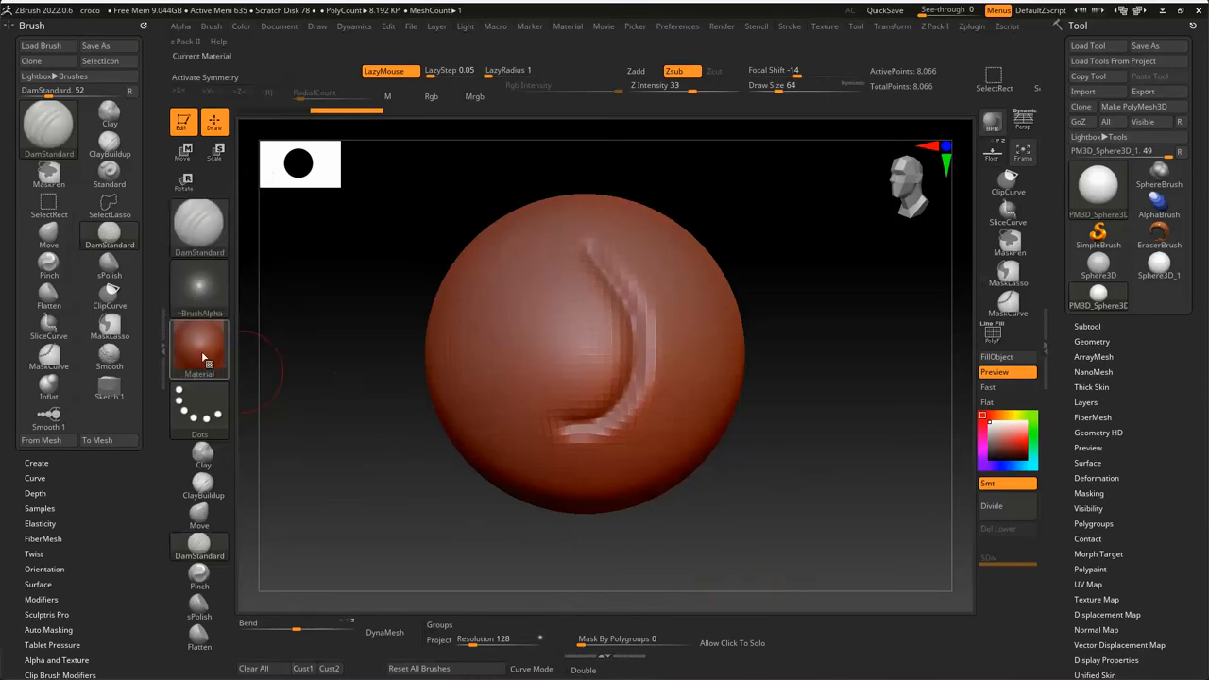
Enable interface customization and place the DamStandard brush on the shelf beneath the canvas.
{"action": "left_click", "coordinate": [676, 27]}
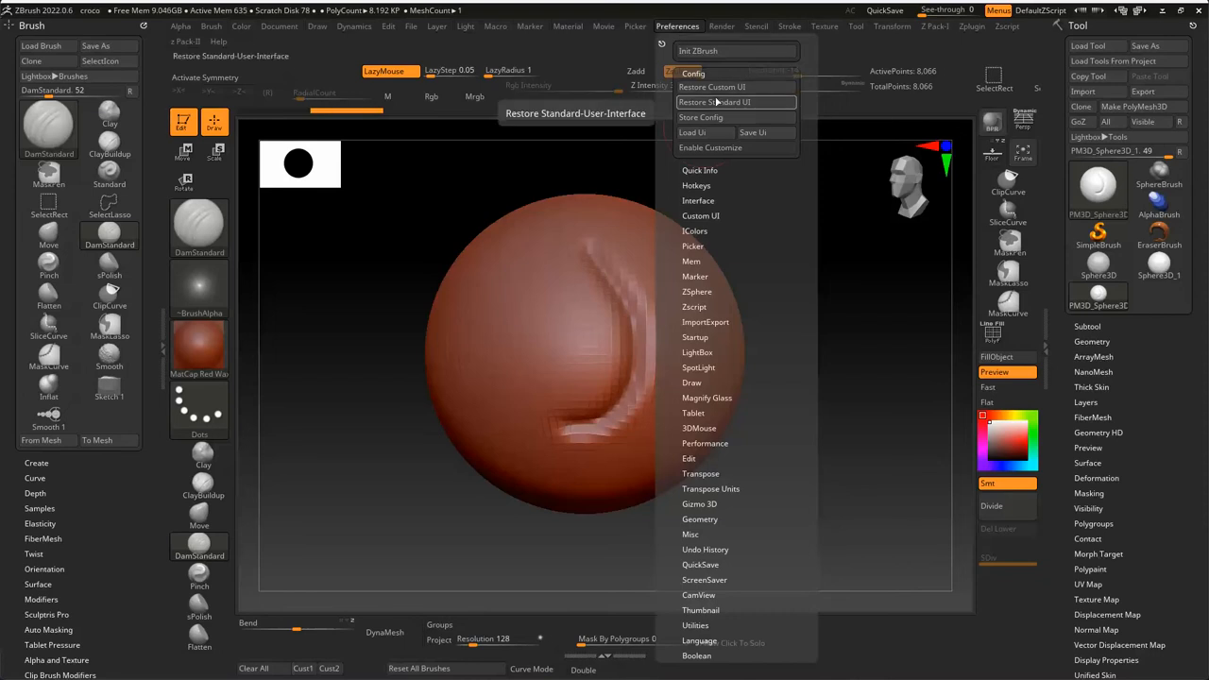
{"action": "left_click", "coordinate": [715, 149]}
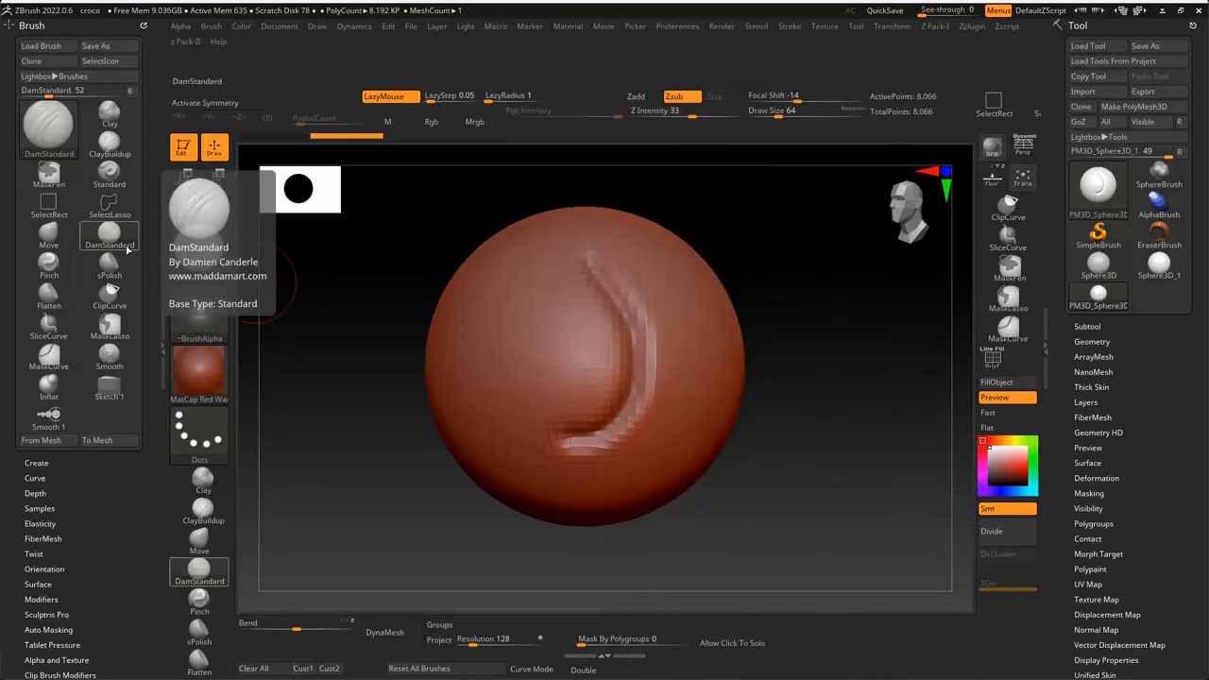
{"action": "key", "text": "ctrl"}
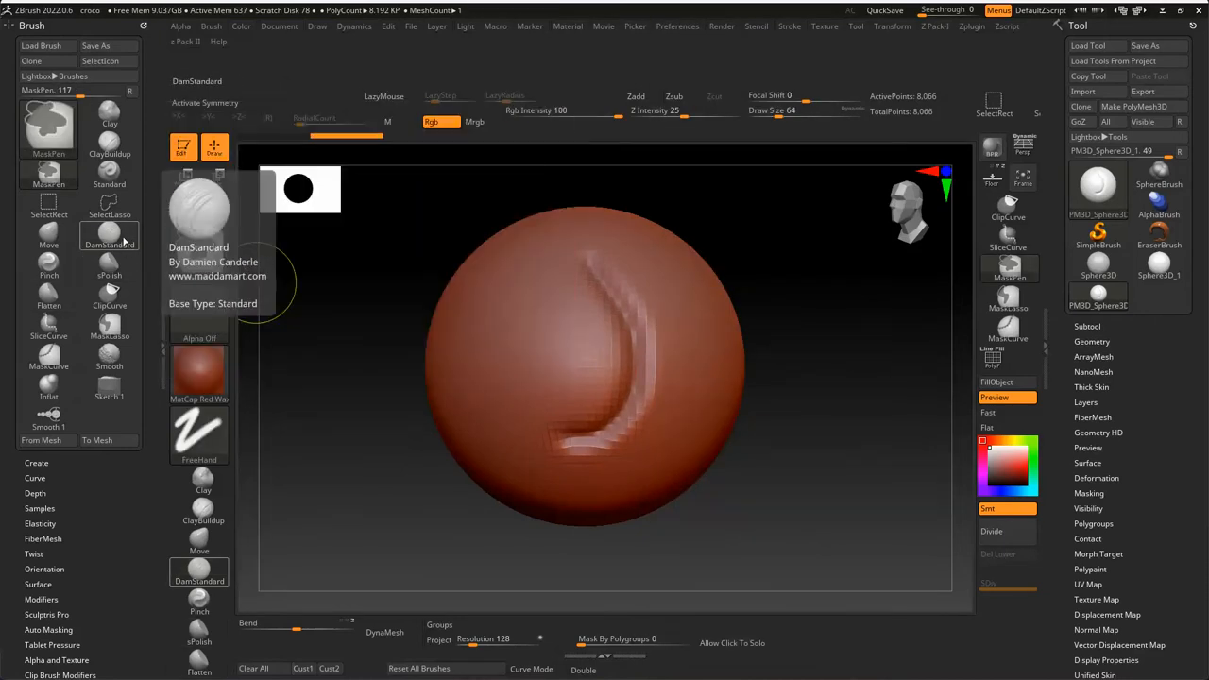
{"action": "mouse_move", "coordinate": [124, 243]}
{"action": "left_mouse_down", "text": "ctrl+alt"}
{"action": "mouse_move", "coordinate": [877, 582]}
{"action": "mouse_move", "coordinate": [875, 640]}
{"action": "left_mouse_up", "text": "ctrl+alt"}
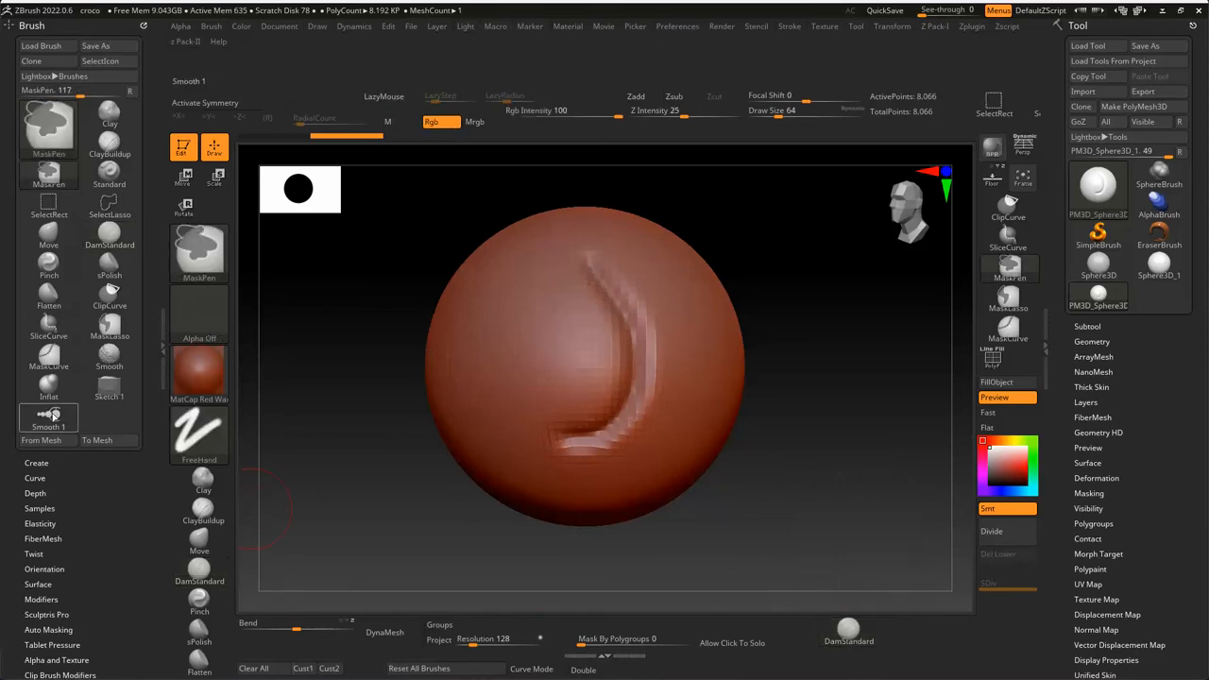
Place the Smooth 1 brush beside DamStandard on the shelf beneath the canvas and remove it again.
{"action": "mouse_move", "coordinate": [49, 416]}
{"action": "left_mouse_down", "text": "ctrl+alt"}
{"action": "mouse_move", "coordinate": [885, 440]}
{"action": "mouse_move", "coordinate": [944, 631]}
{"action": "mouse_move", "coordinate": [909, 631]}
{"action": "left_mouse_up", "text": "ctrl+alt"}
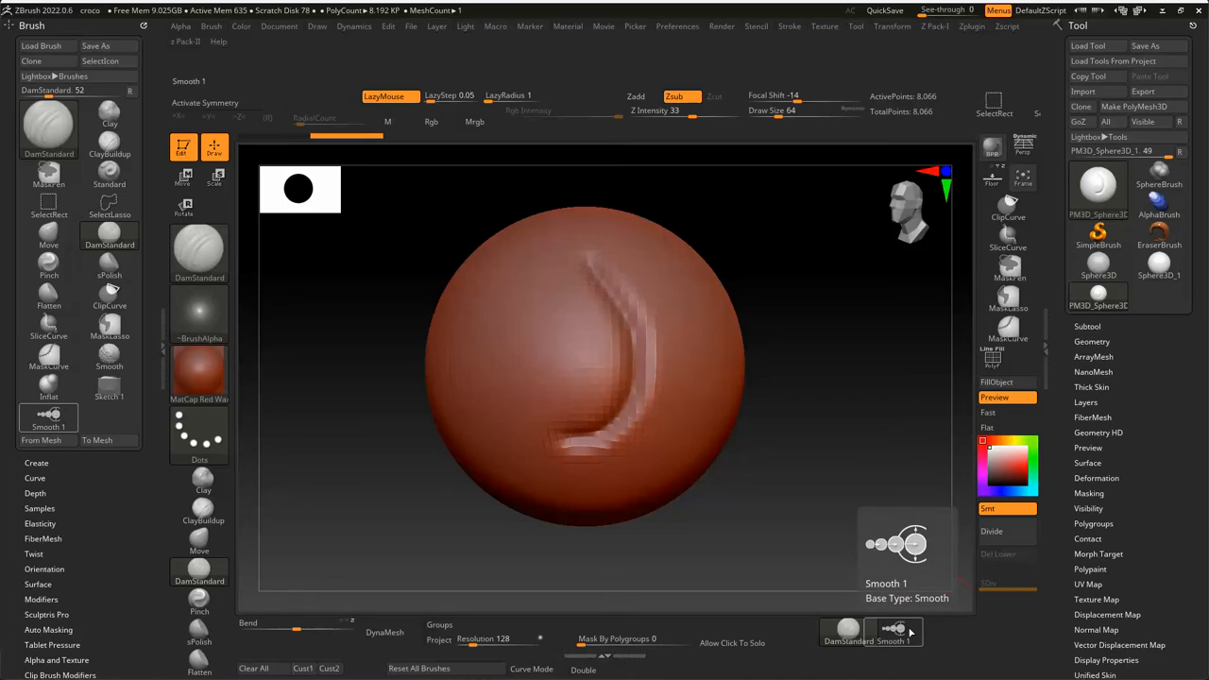
{"action": "mouse_move", "coordinate": [899, 628]}
{"action": "left_mouse_down", "text": "ctrl+alt"}
{"action": "mouse_move", "coordinate": [861, 470]}
{"action": "mouse_move", "coordinate": [873, 467]}
{"action": "left_mouse_up", "text": "ctrl+alt"}
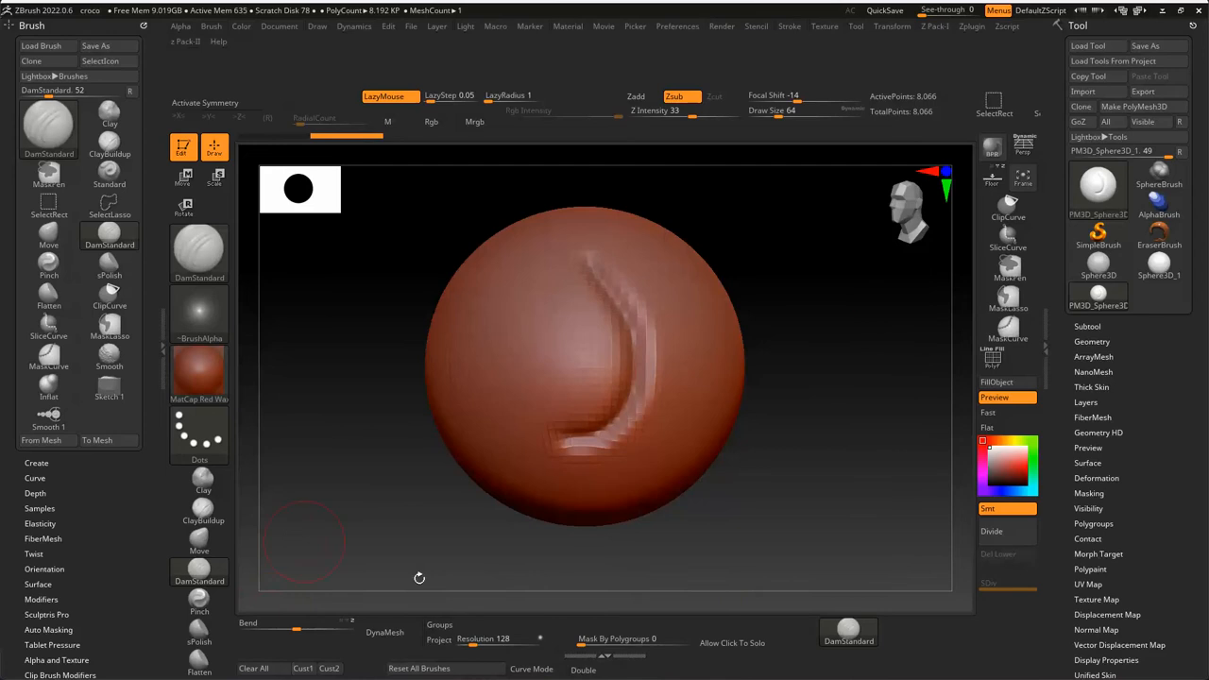
Try placing the Modify Topology controls GD Segments and Grid Divide beside DamStandard on the shelf, and take them off again.
{"action": "left_click", "coordinate": [1092, 342]}
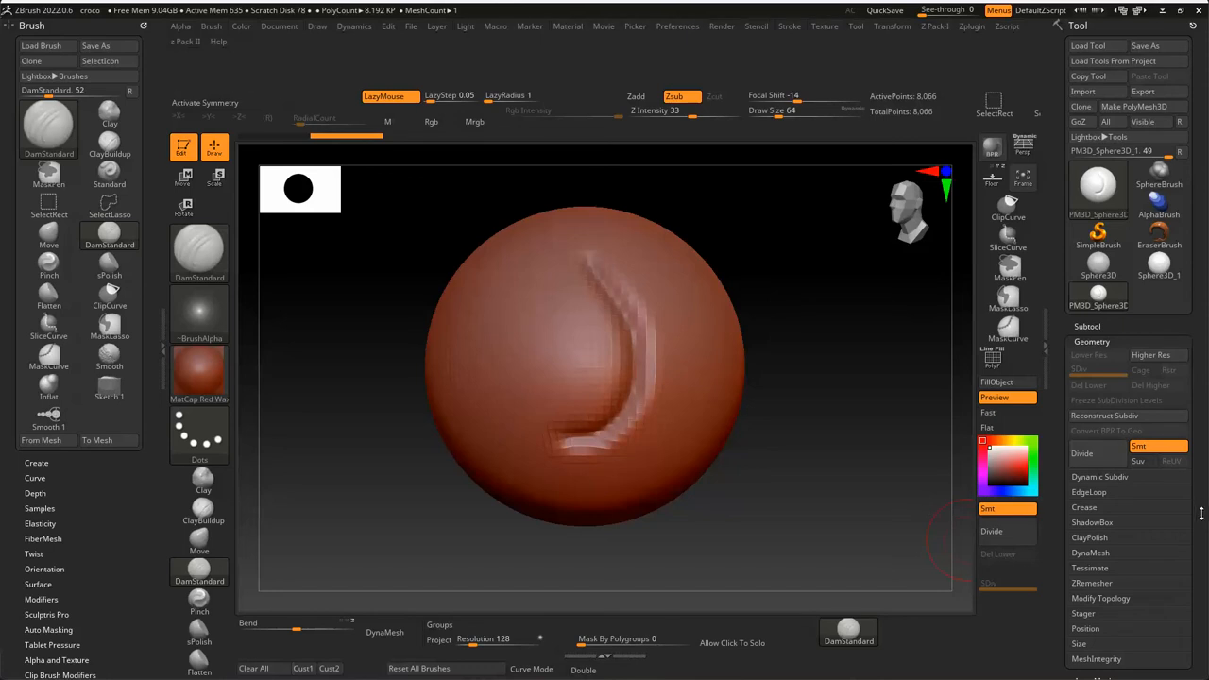
{"action": "left_click_drag", "start_coordinate": [1202, 513], "coordinate": [1183, 435]}
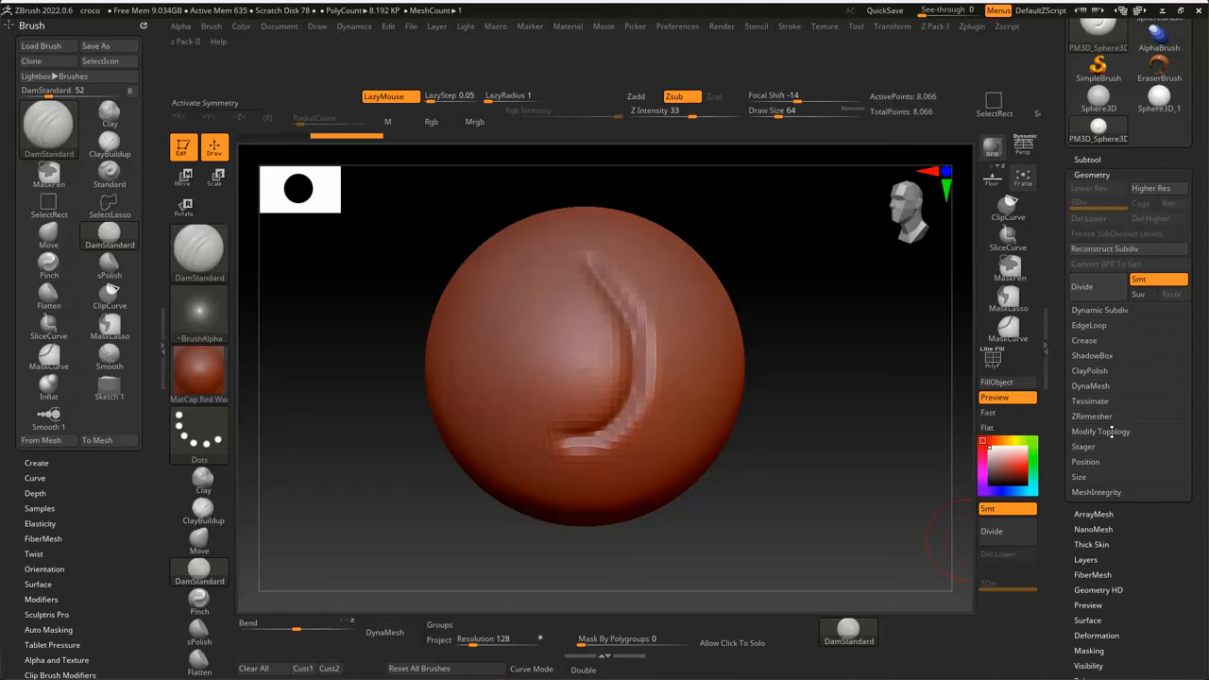
{"action": "left_click", "coordinate": [1113, 432]}
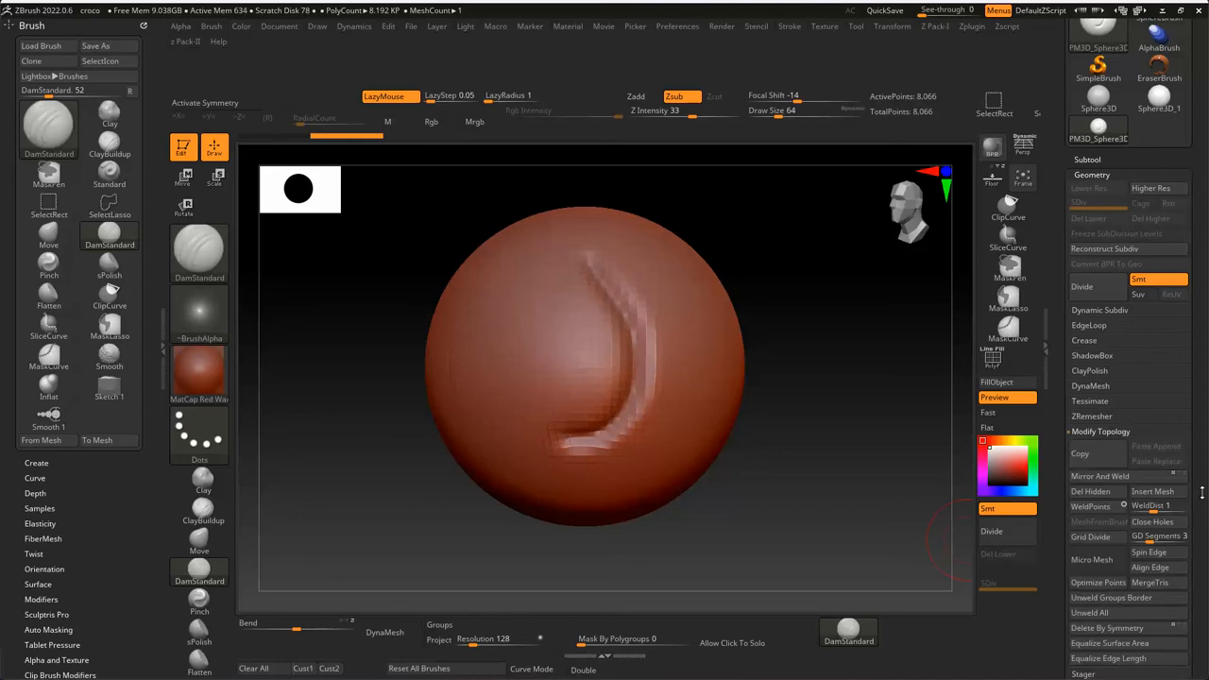
{"action": "left_click_drag", "start_coordinate": [1201, 493], "coordinate": [1193, 404]}
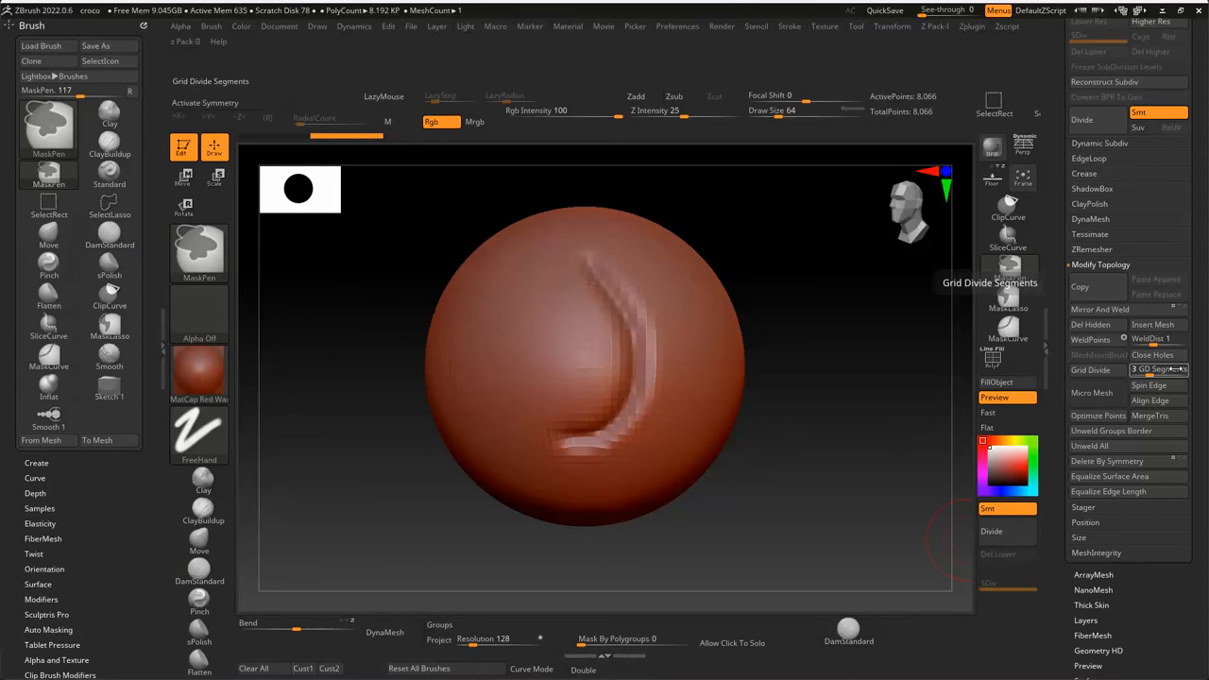
{"action": "left_click_drag", "start_coordinate": [1176, 369], "coordinate": [932, 624], "text": "ctrl+alt"}
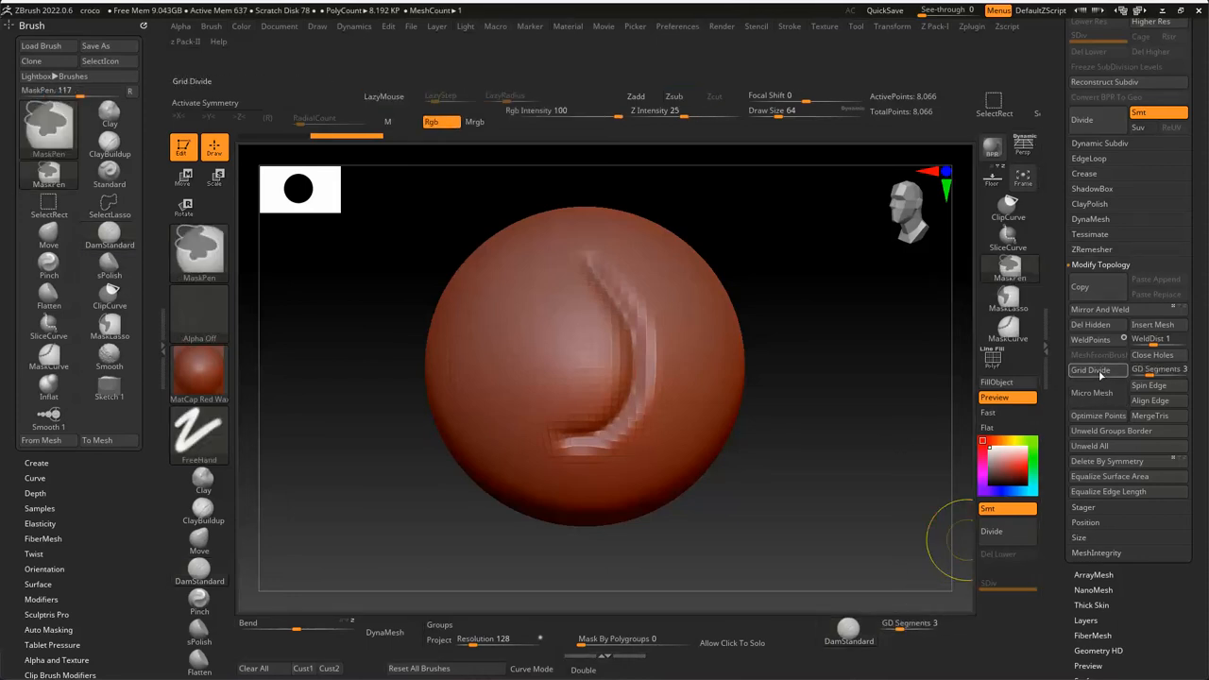
{"action": "mouse_move", "coordinate": [1090, 370]}
{"action": "left_mouse_down", "text": "ctrl+alt"}
{"action": "mouse_move", "coordinate": [1042, 575]}
{"action": "mouse_move", "coordinate": [936, 640]}
{"action": "mouse_move", "coordinate": [858, 463]}
{"action": "left_mouse_up", "text": "ctrl+alt"}
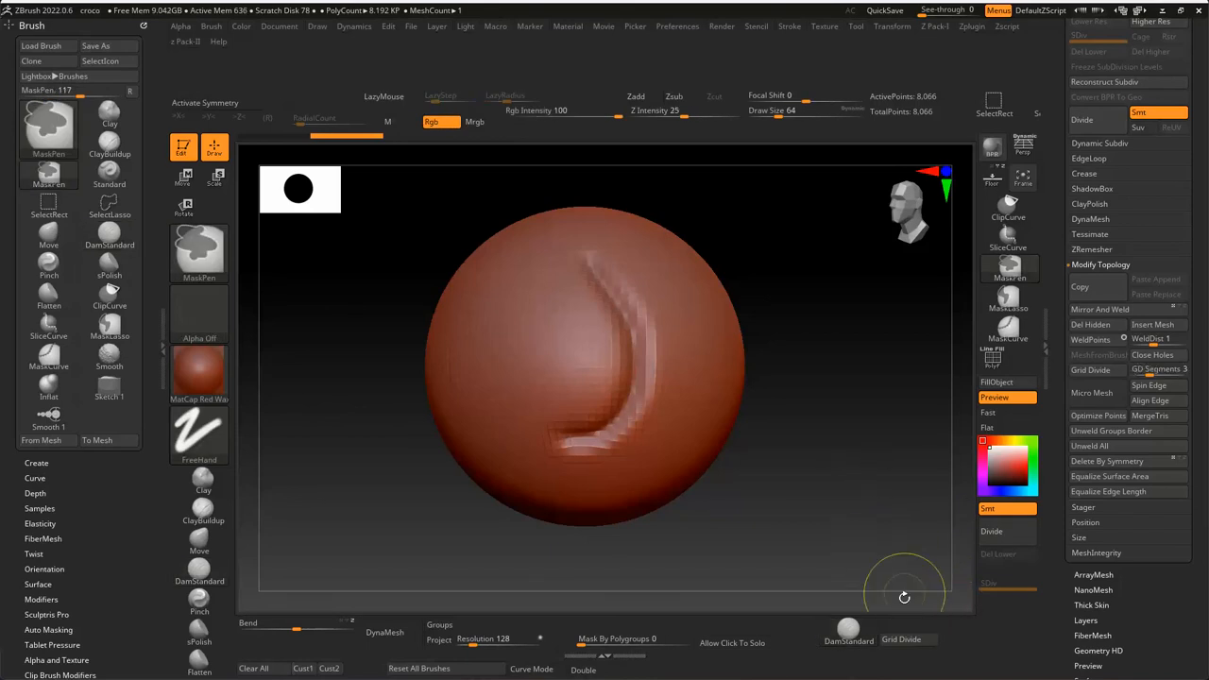
{"action": "left_click_drag", "start_coordinate": [907, 640], "coordinate": [921, 595], "text": "ctrl+alt"}
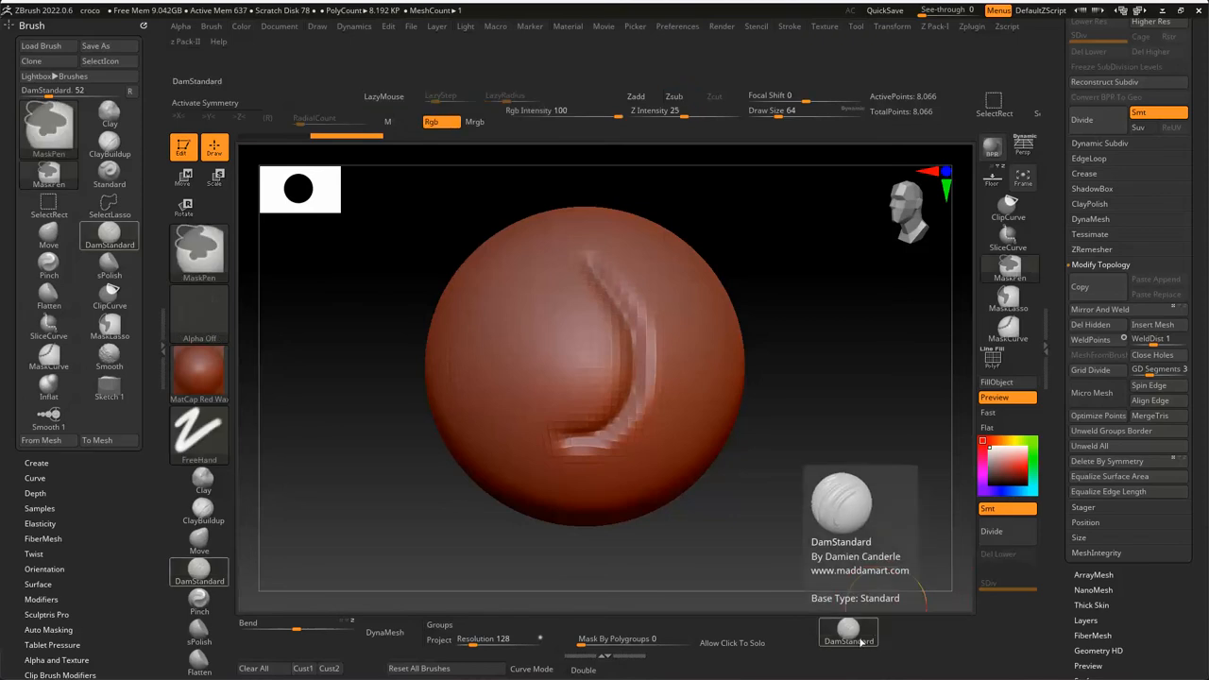
Remove the DamStandard brush from the shelf beneath the canvas, and undock the Brush palette and collapse its tray.
{"action": "left_click_drag", "start_coordinate": [880, 634], "coordinate": [837, 580], "text": "ctrl+alt"}
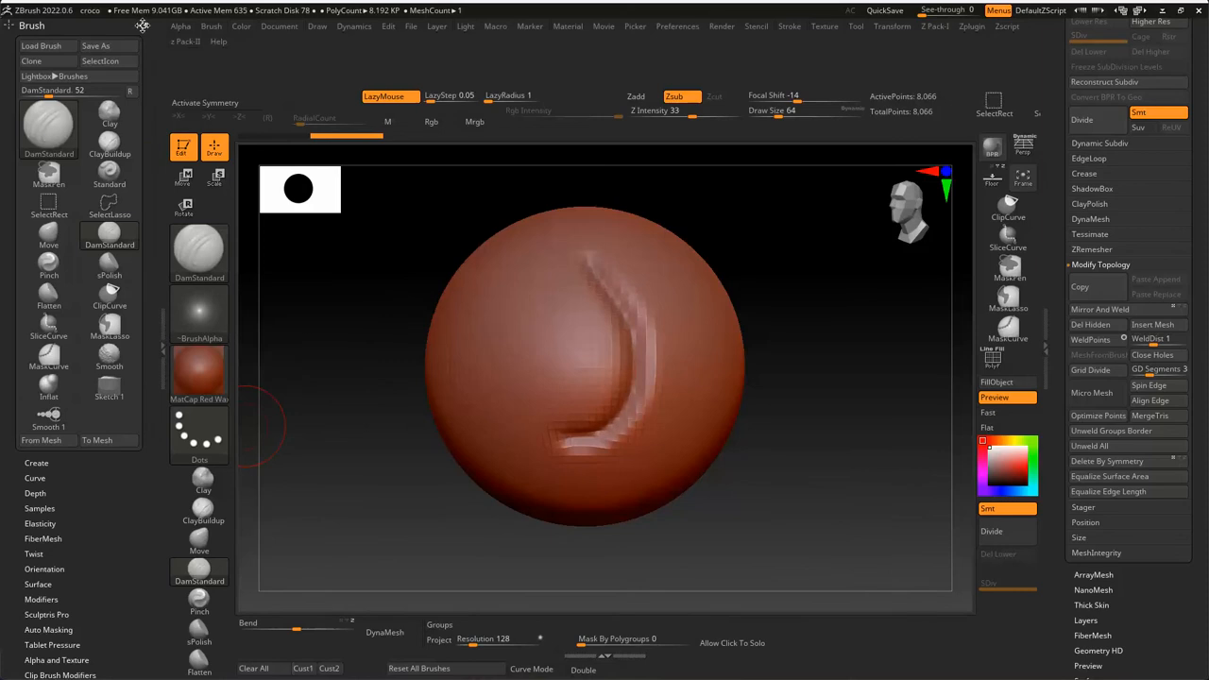
{"action": "left_click_drag", "start_coordinate": [143, 26], "coordinate": [382, 292]}
{"action": "left_click", "coordinate": [164, 346]}
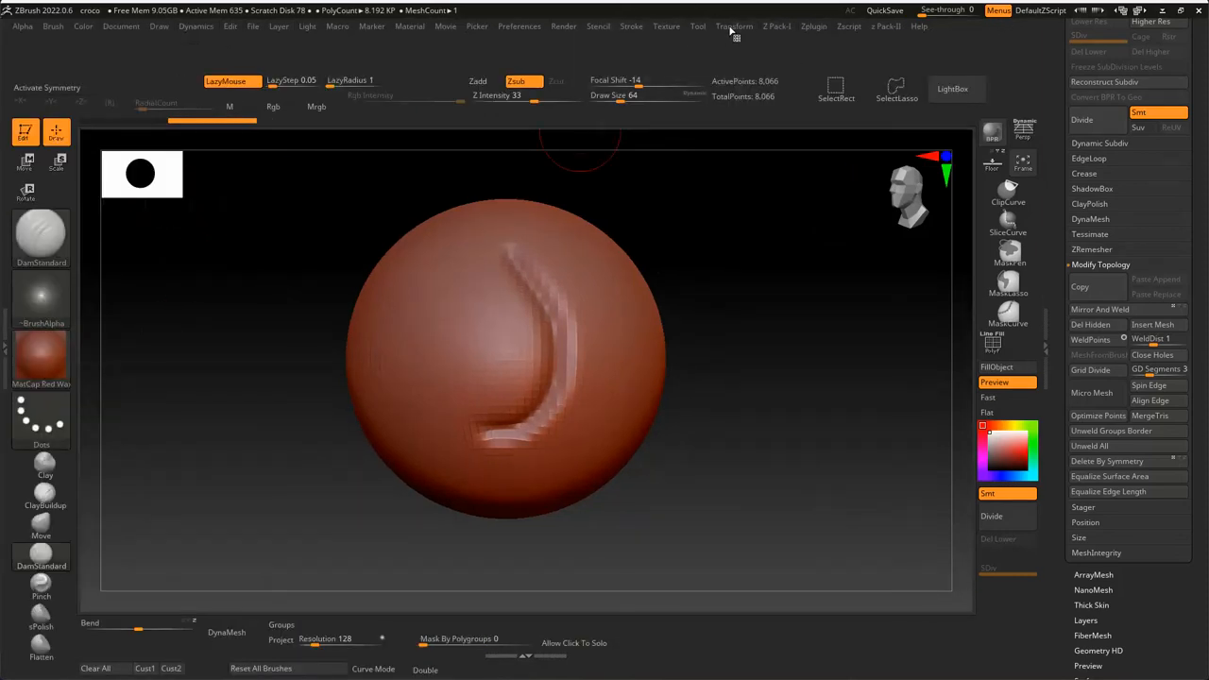
Expand the Custom UI preferences and examine the new-menu option, the filler blocks and the custom subpalette.
{"action": "left_click", "coordinate": [532, 26]}
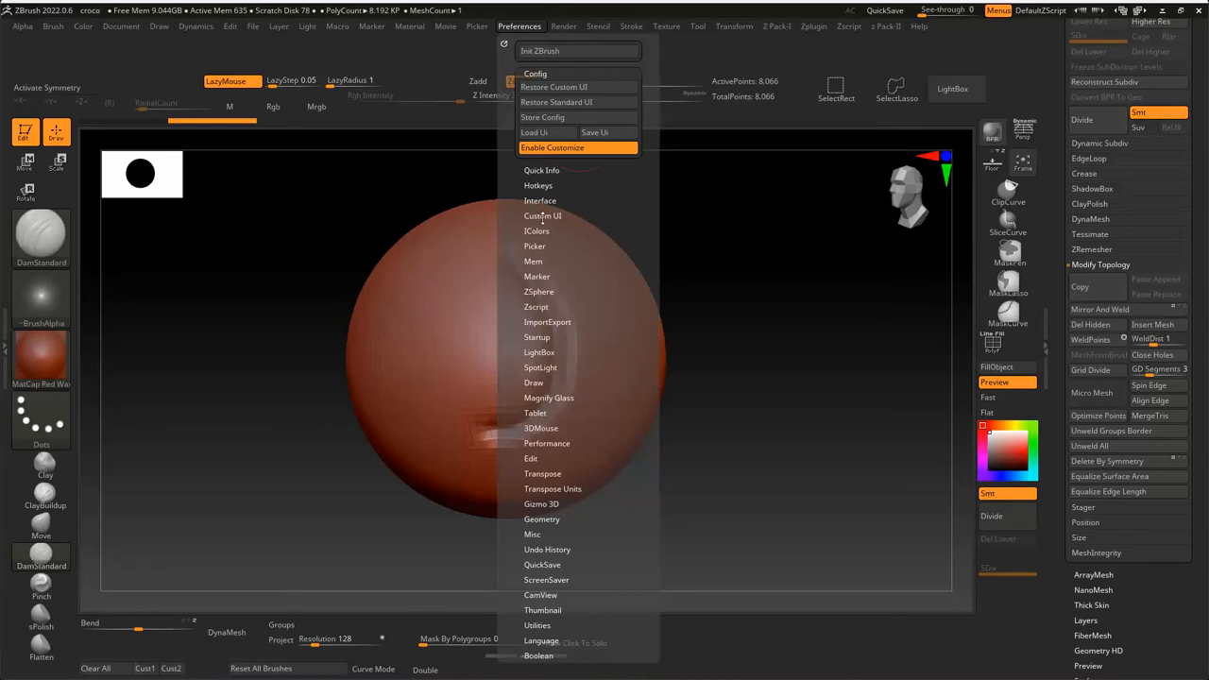
{"action": "left_click", "coordinate": [542, 216]}
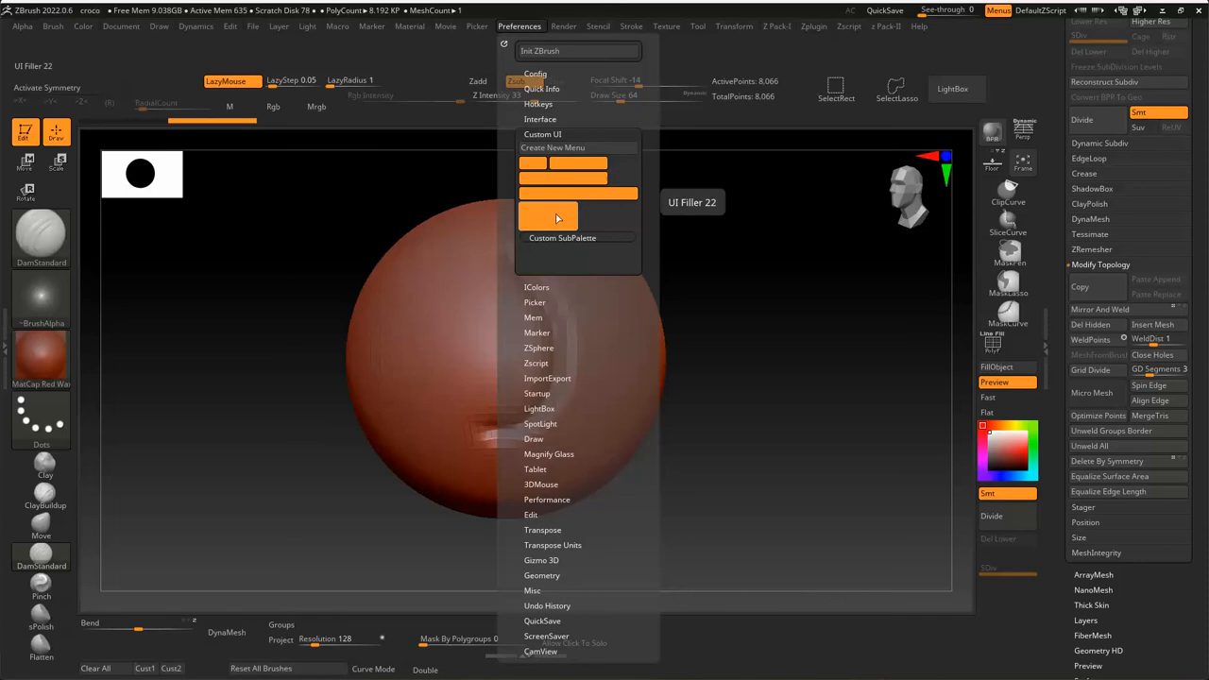
{"action": "left_click", "coordinate": [527, 29]}
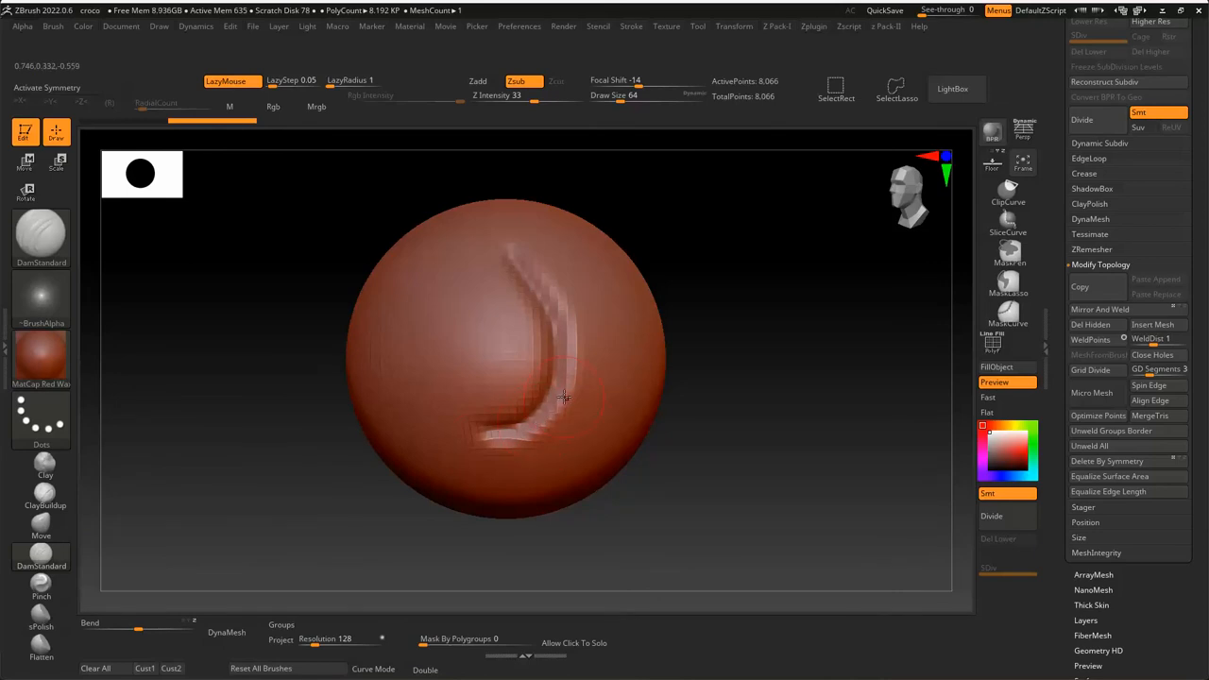
Turn off interface customization in the Config preferences.
{"action": "left_click", "coordinate": [537, 28]}
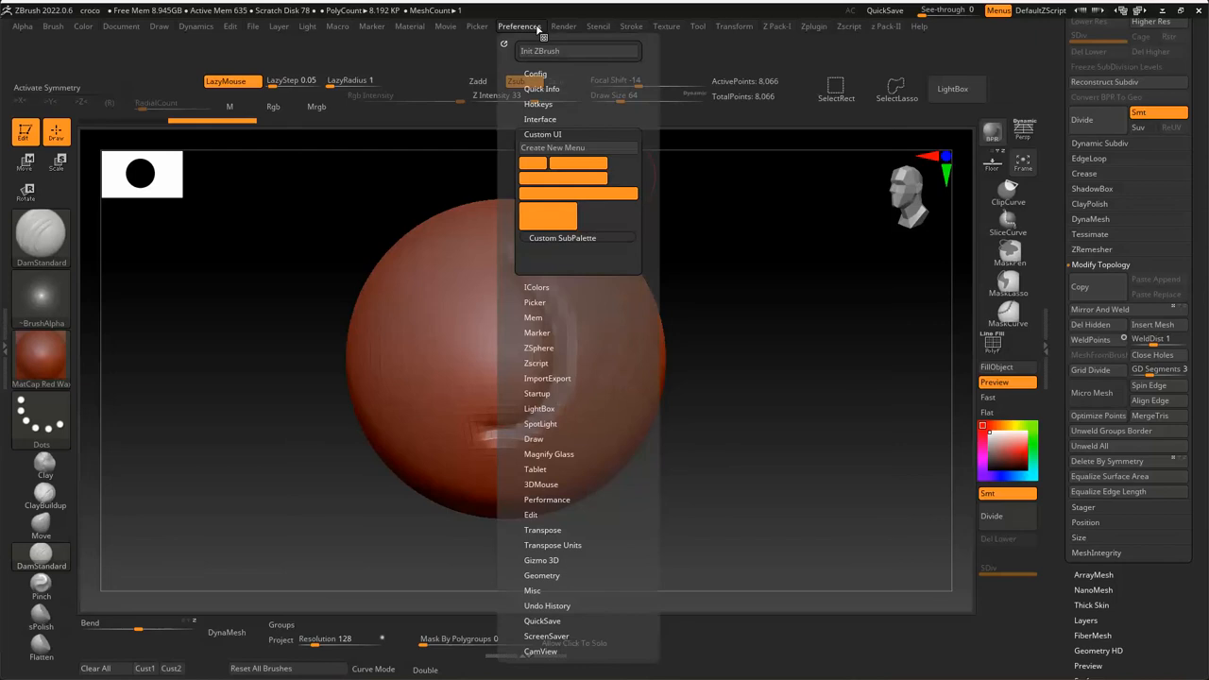
{"action": "left_click", "coordinate": [535, 75]}
{"action": "left_click", "coordinate": [542, 150]}
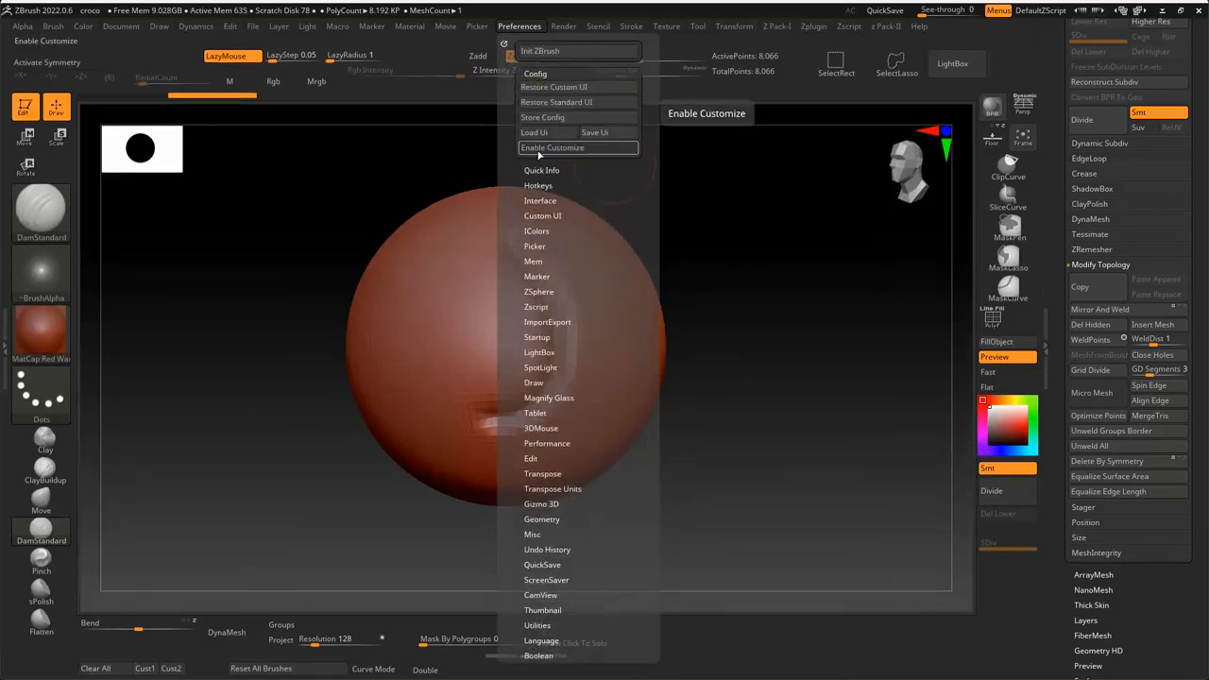
Call up the custom Z Pack-I and z Pack-II menus alternately over the canvas to examine their controls.
{"action": "key", "text": "z"}
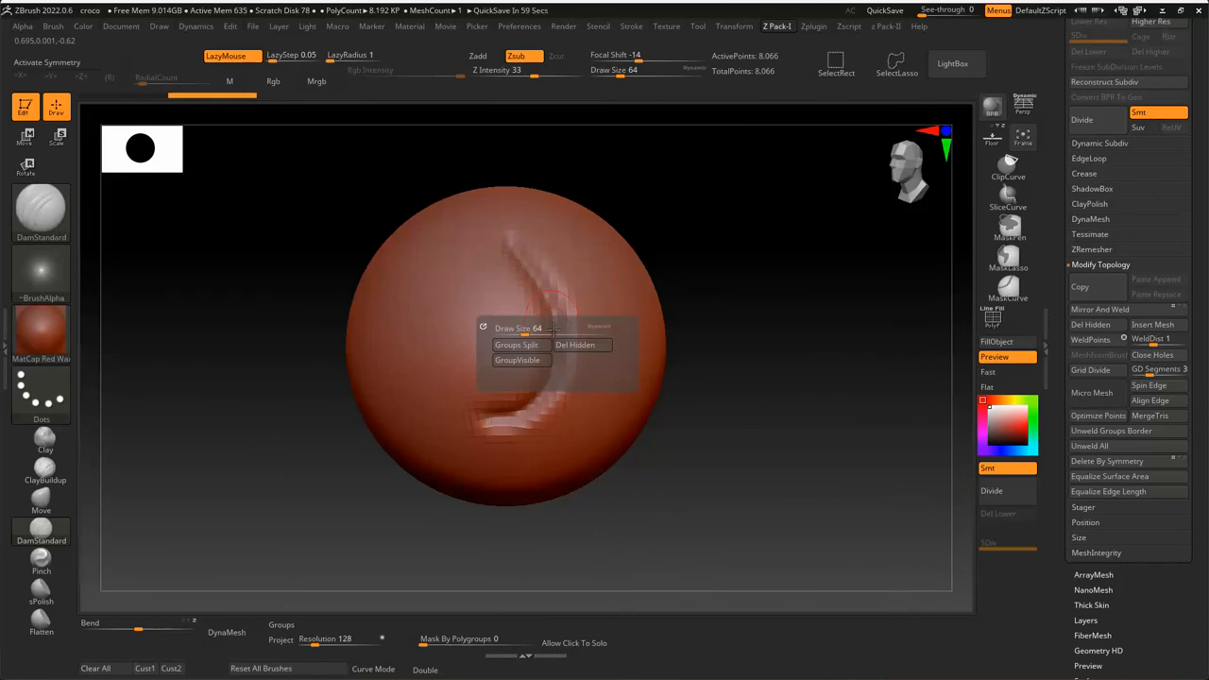
{"action": "key", "text": "2"}
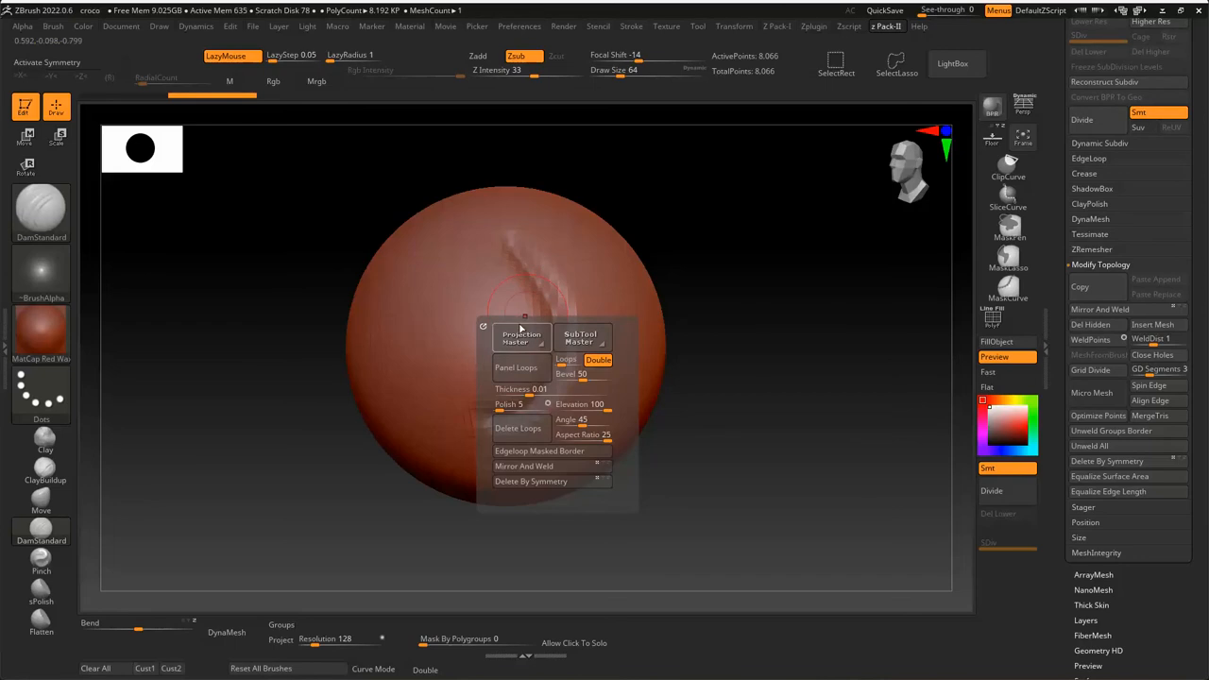
{"action": "key", "text": "2"}
{"action": "key", "text": "1"}
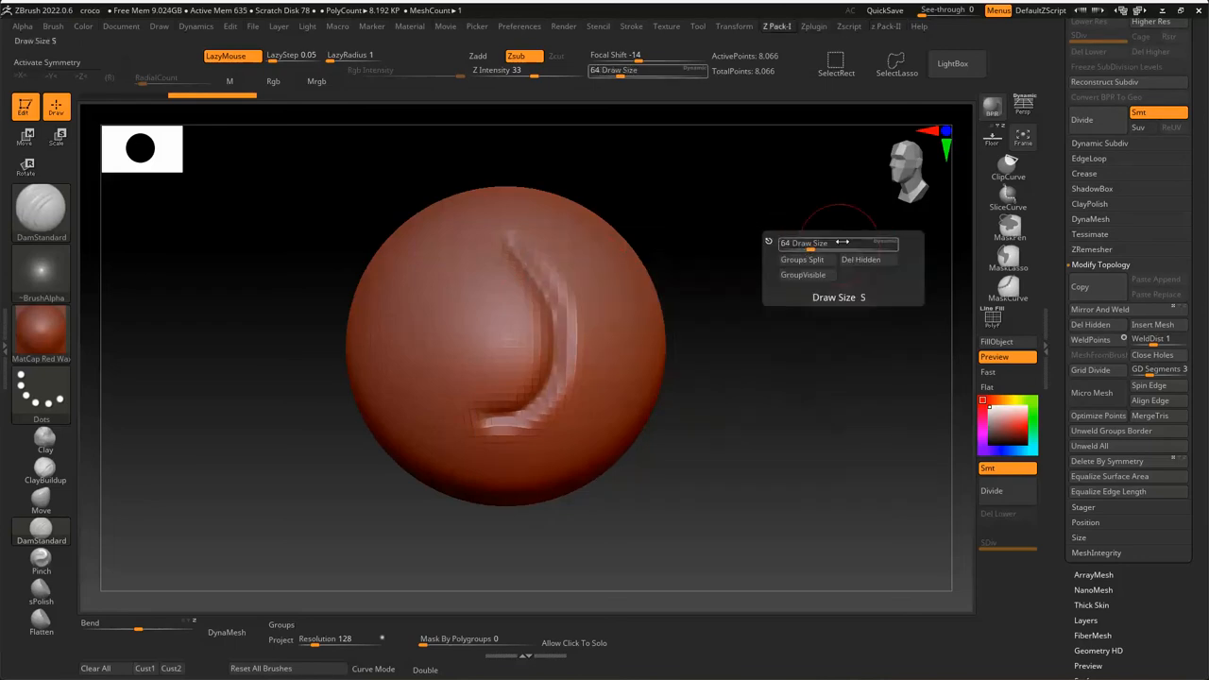
{"action": "key", "text": "2"}
{"action": "key", "text": "1"}
{"action": "key", "text": "2"}
{"action": "left_click_drag", "start_coordinate": [510, 234], "coordinate": [487, 417]}
{"action": "key", "text": "1"}
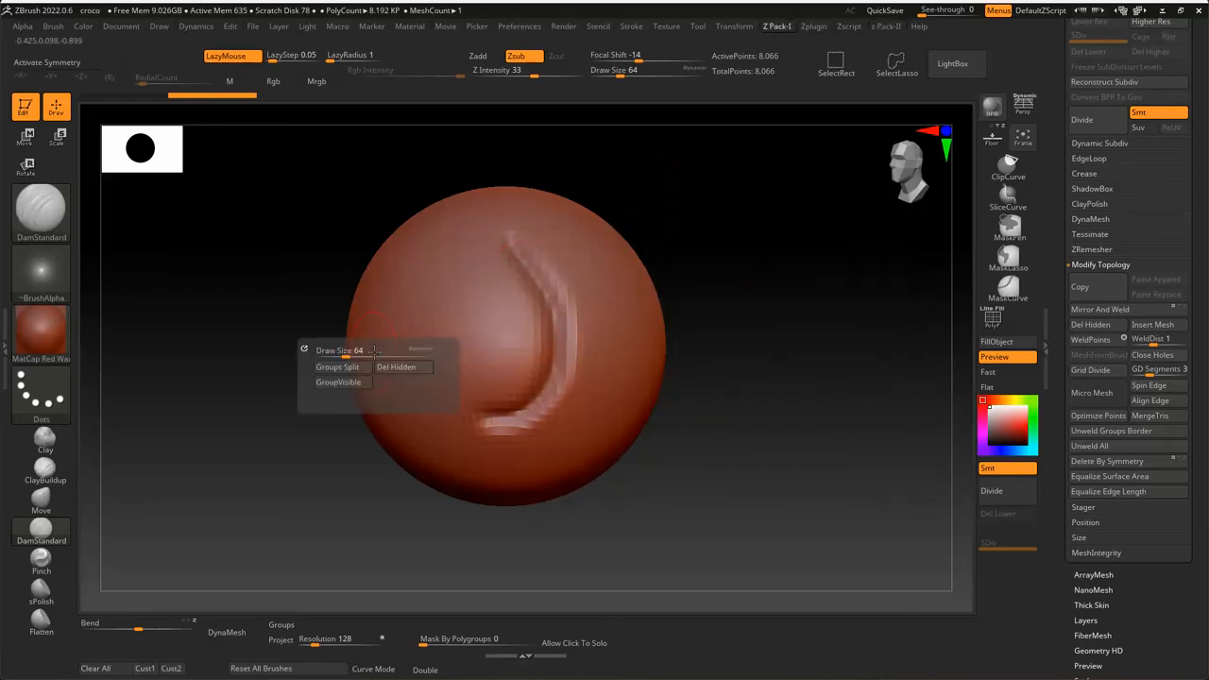
{"action": "key", "text": "2"}
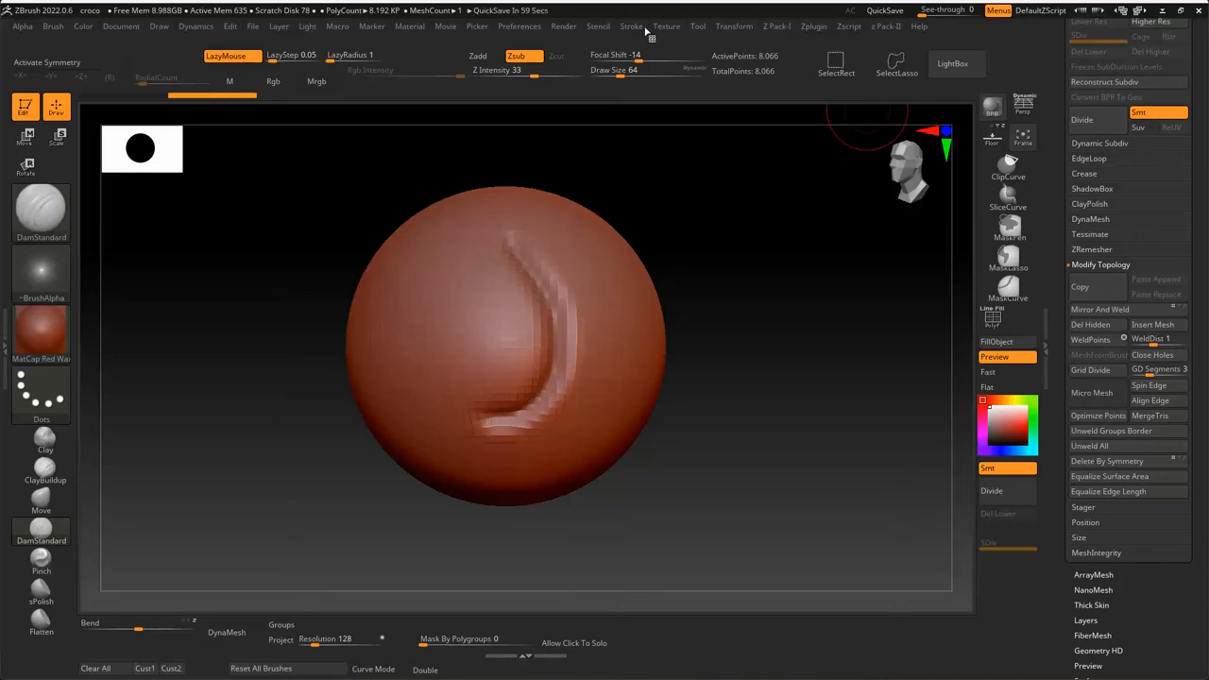
Re-enable interface customization to inspect the Z Pack-I menu, and turn customization off again.
{"action": "left_click", "coordinate": [532, 27]}
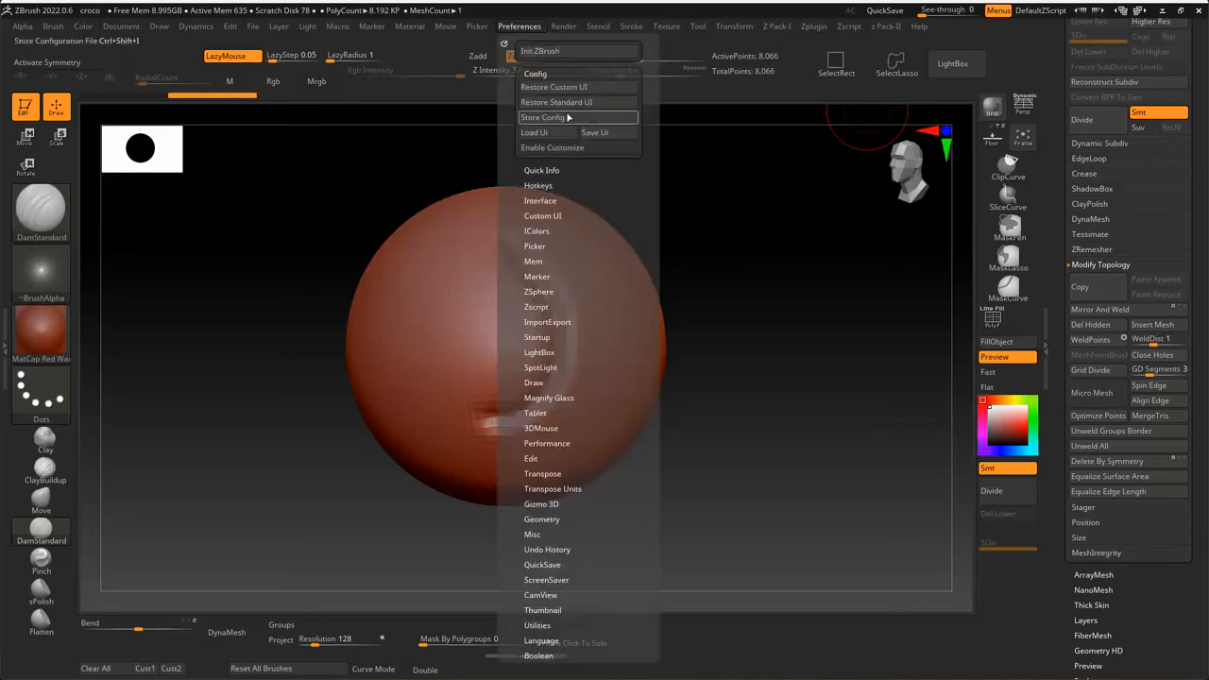
{"action": "left_click", "coordinate": [556, 148]}
{"action": "key", "text": "ctrl"}
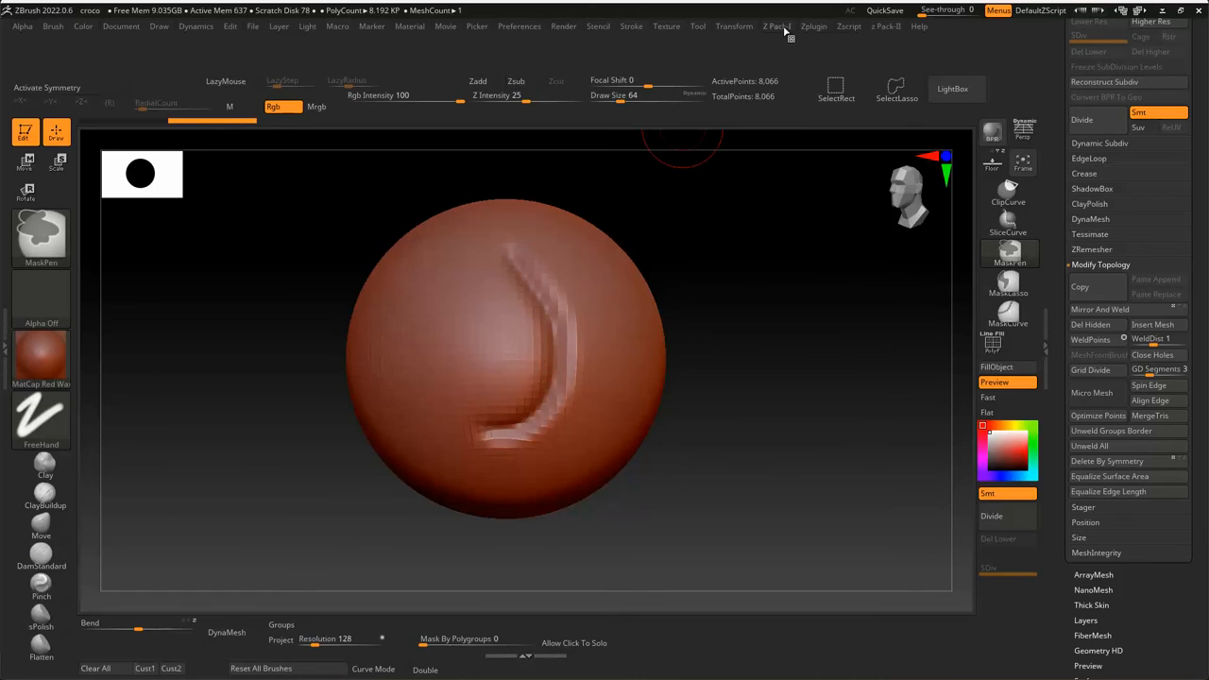
{"action": "key", "text": "ctrl"}
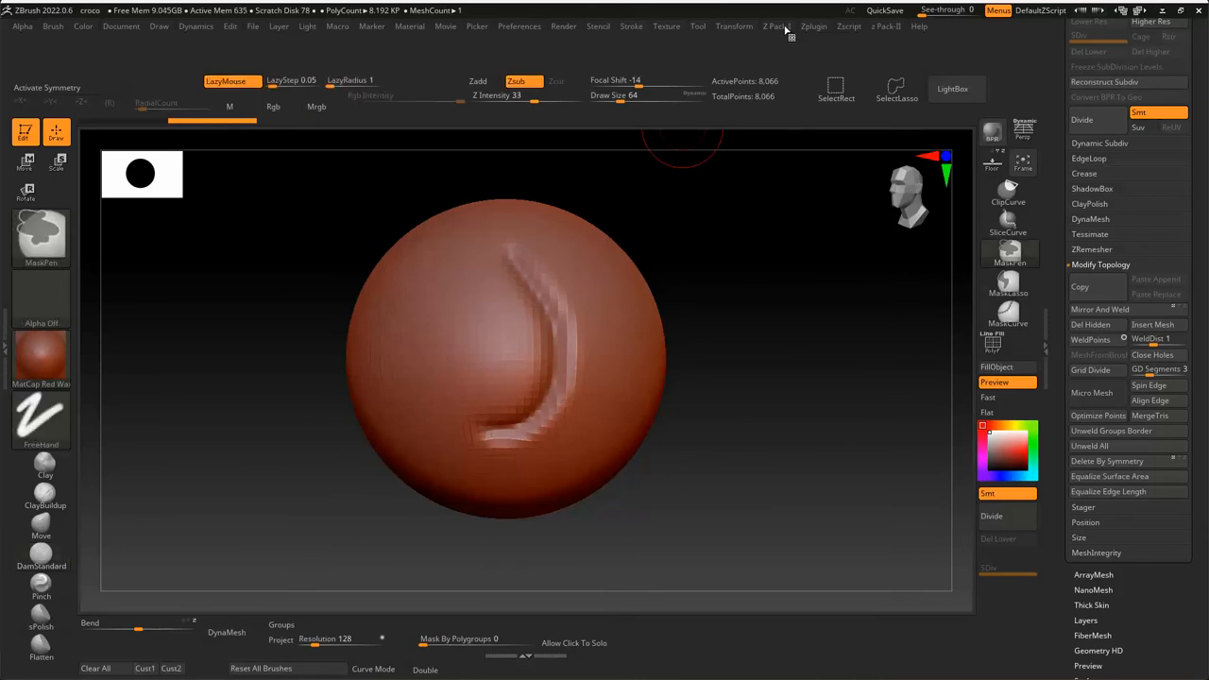
{"action": "key", "text": "ctrl"}
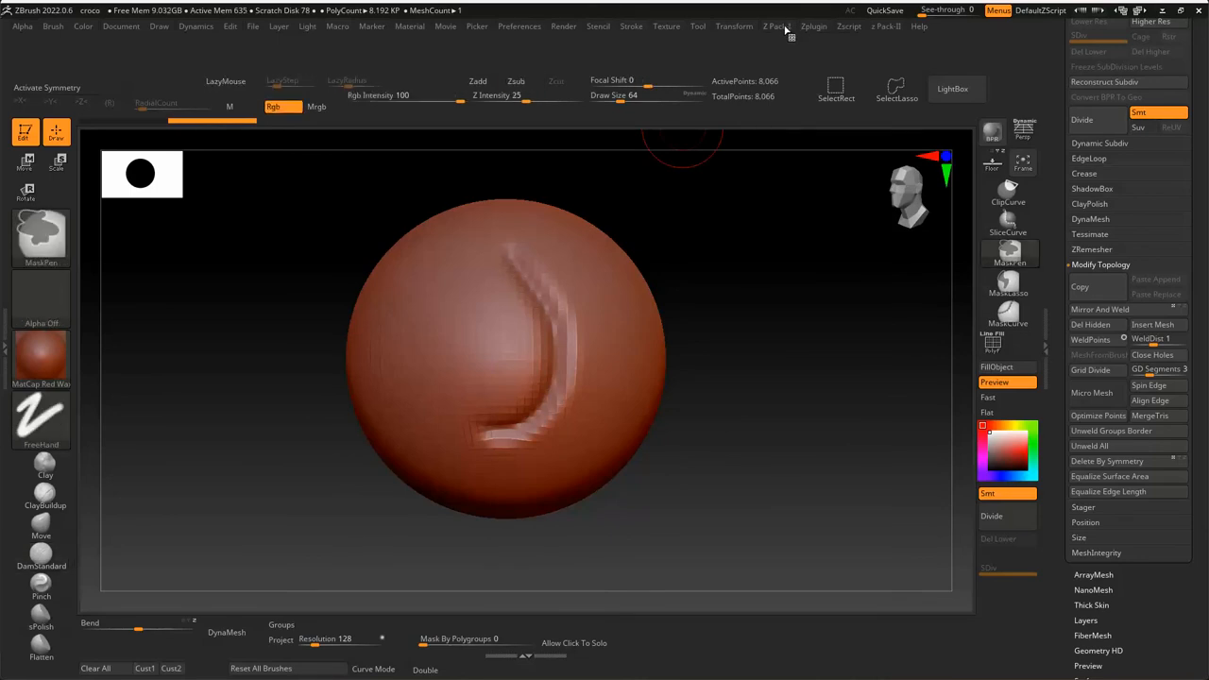
{"action": "key", "text": "ctrl+shift"}
{"action": "key", "text": "ctrl+shift"}
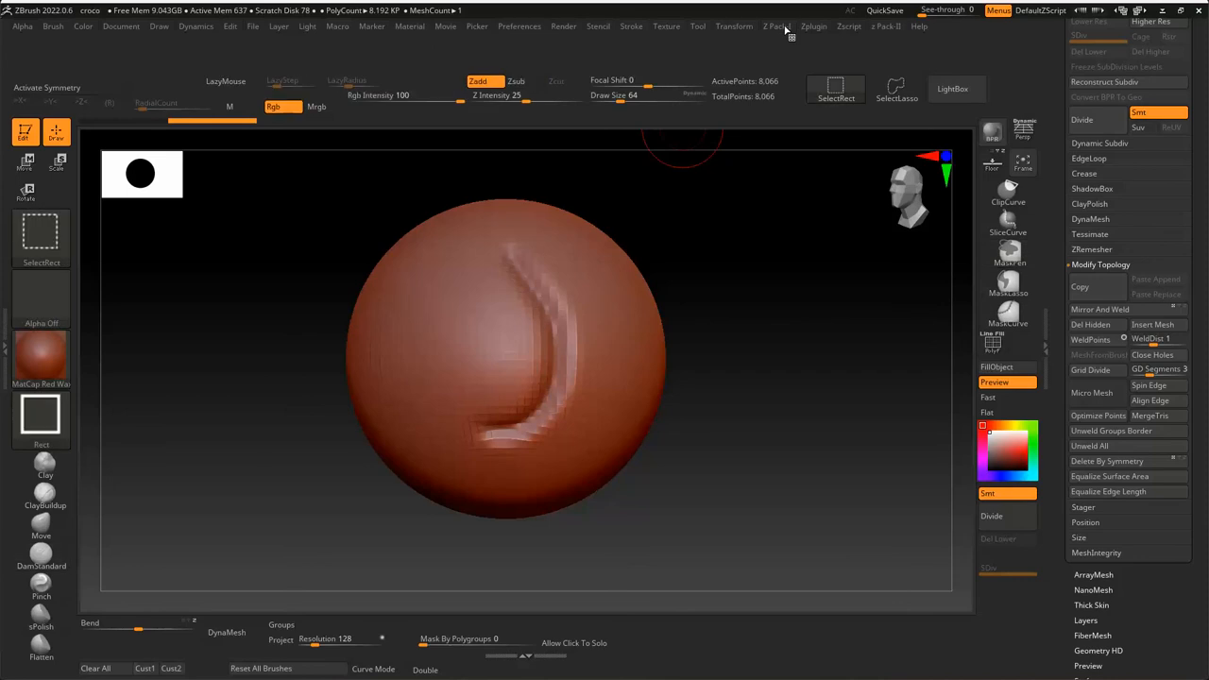
{"action": "left_click", "coordinate": [785, 27]}
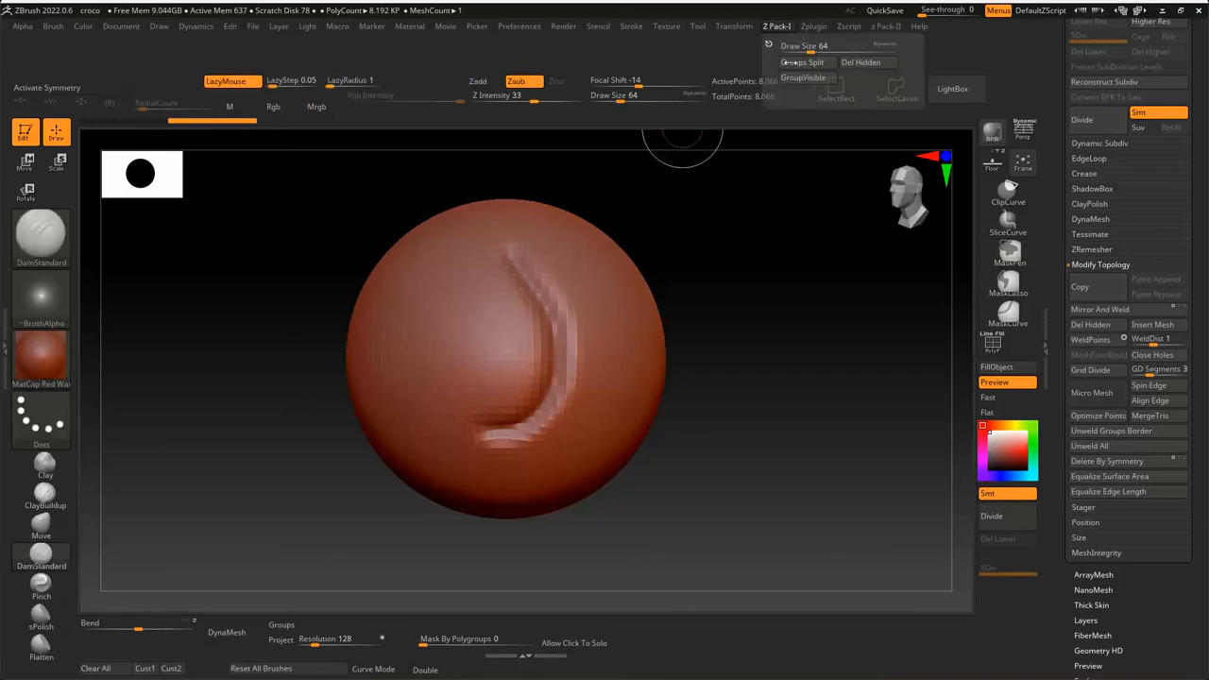
{"action": "left_click", "coordinate": [529, 29]}
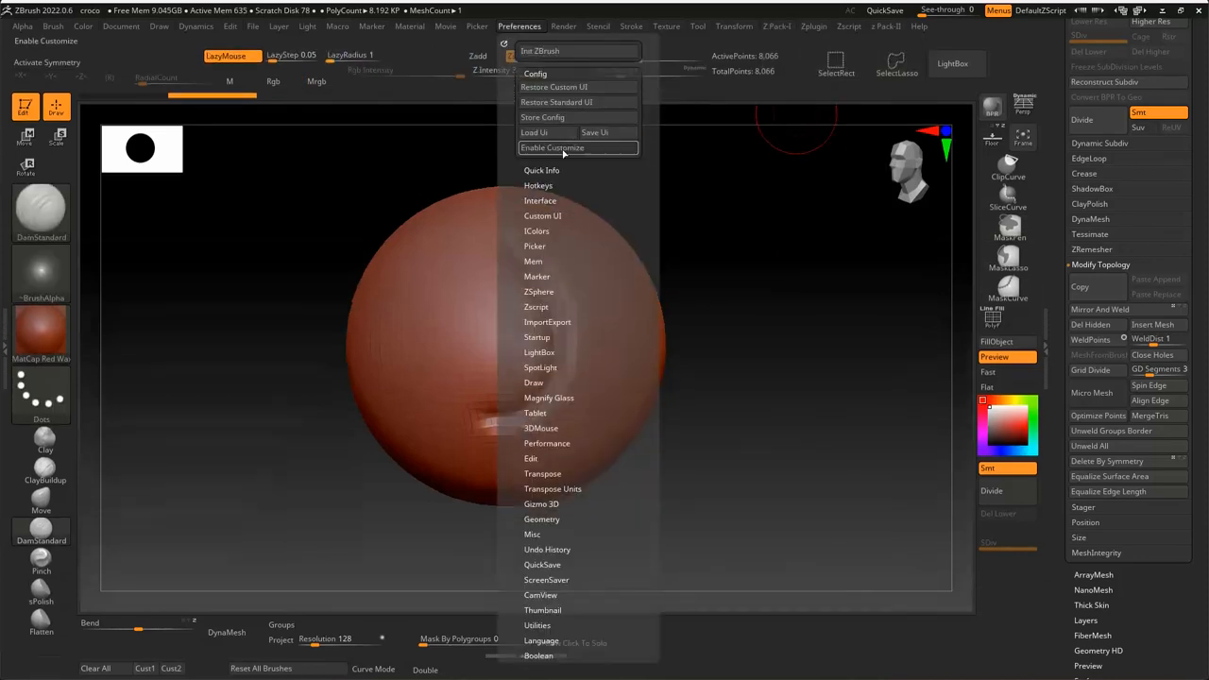
Assign 1 as the hotkey of the custom Z Pack-I menu and test it over the canvas.
{"action": "left_click", "coordinate": [772, 29], "text": "ctrl+alt"}
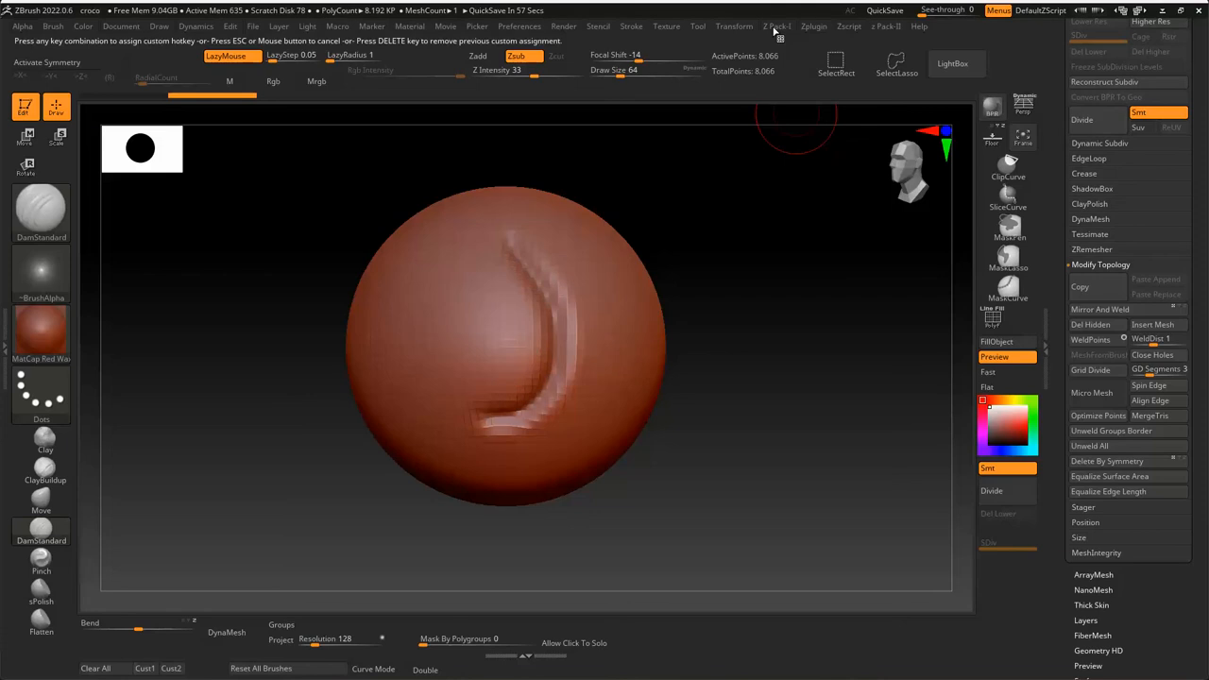
{"action": "key", "text": "1"}
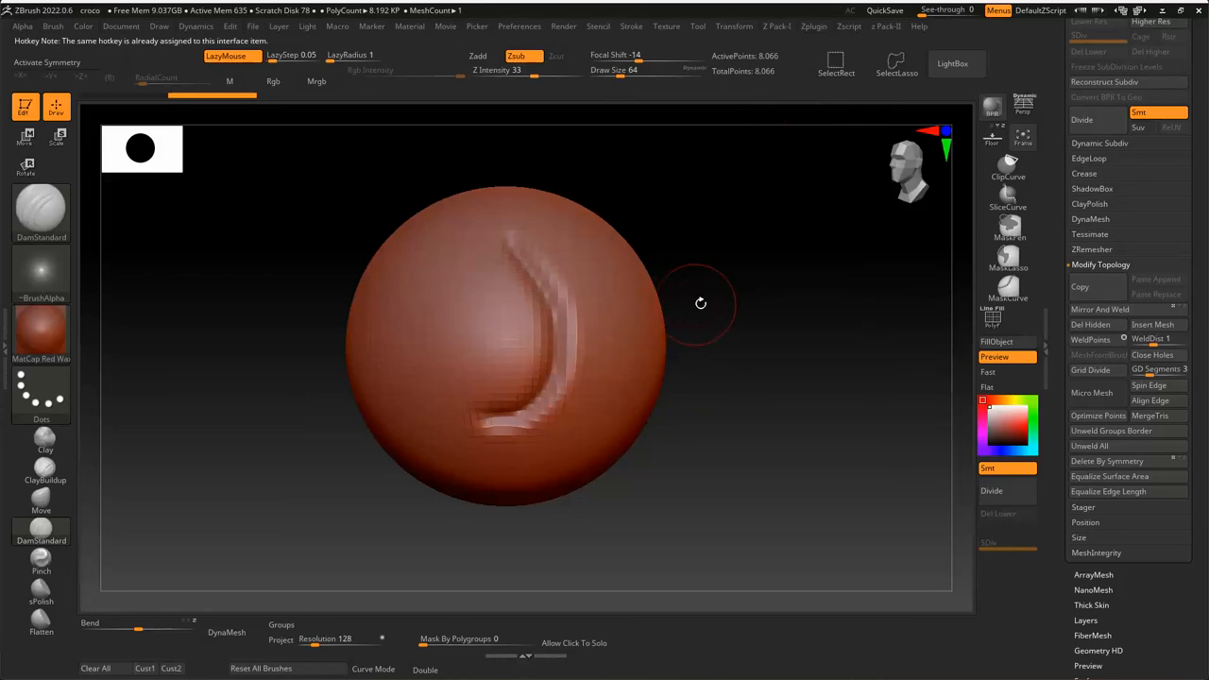
{"action": "key", "text": "1"}
{"action": "key", "text": "2"}
{"action": "key", "text": "1"}
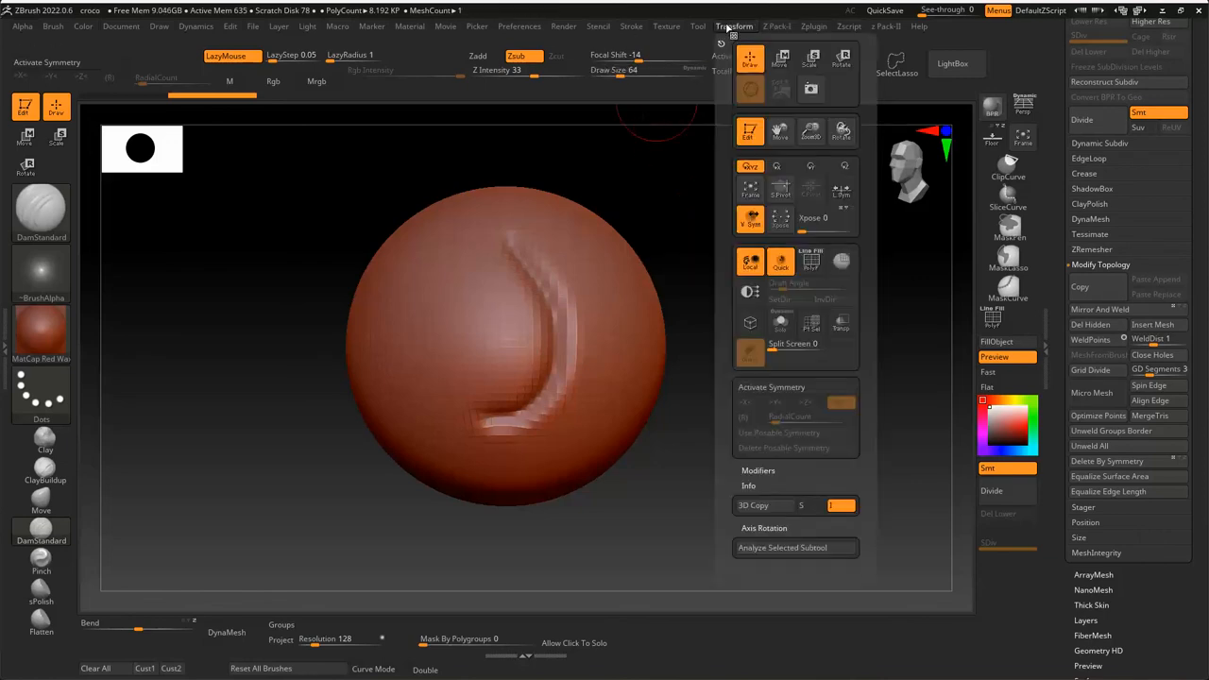
Hide the shelves around the canvas and collapse the tray holding the Tool palette.
{"action": "mouse_move", "coordinate": [527, 27]}
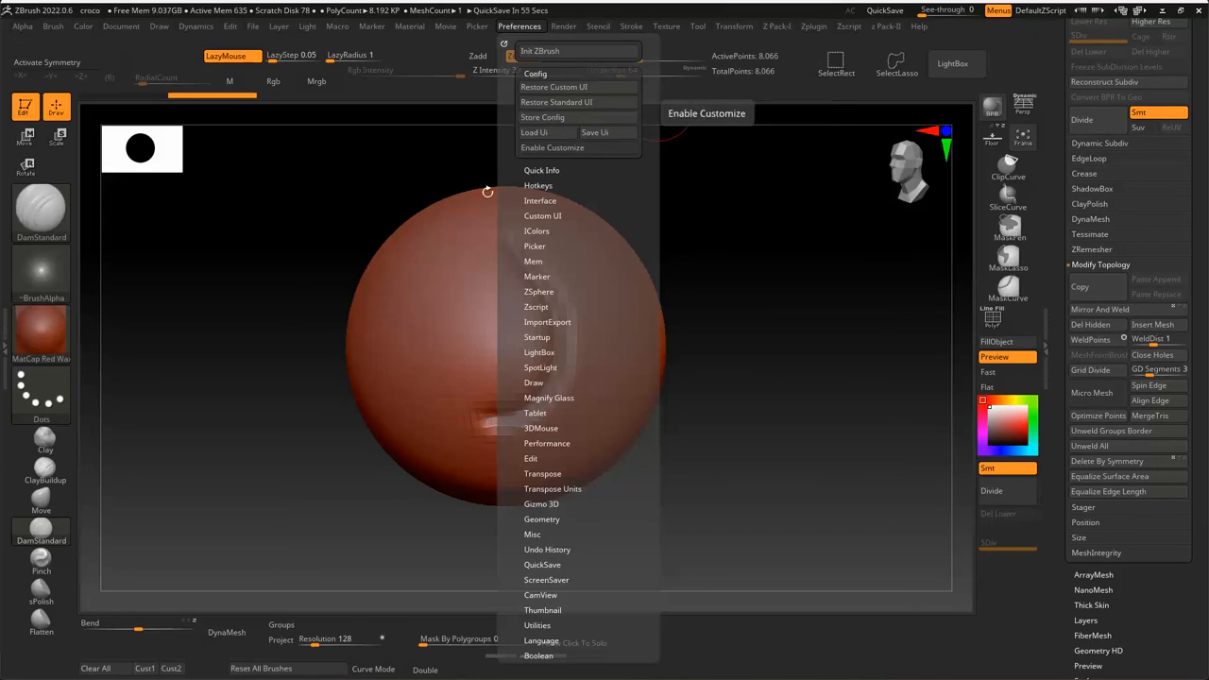
{"action": "left_click", "coordinate": [122, 26]}
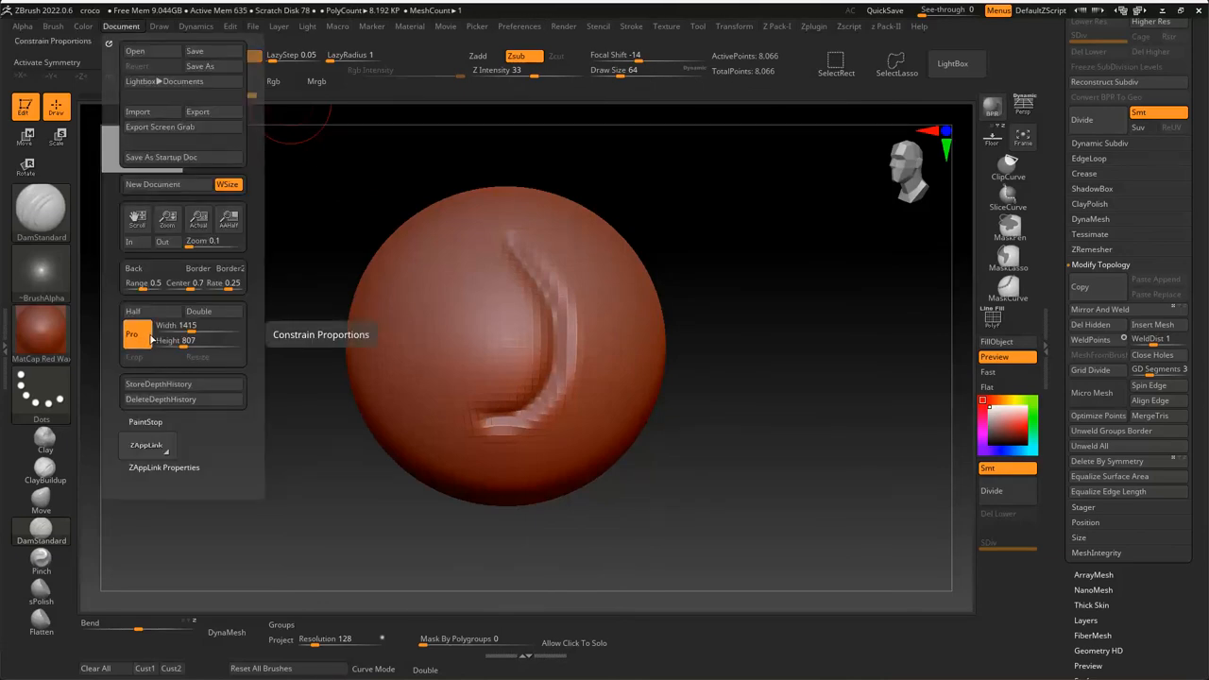
{"action": "key", "text": "Tab"}
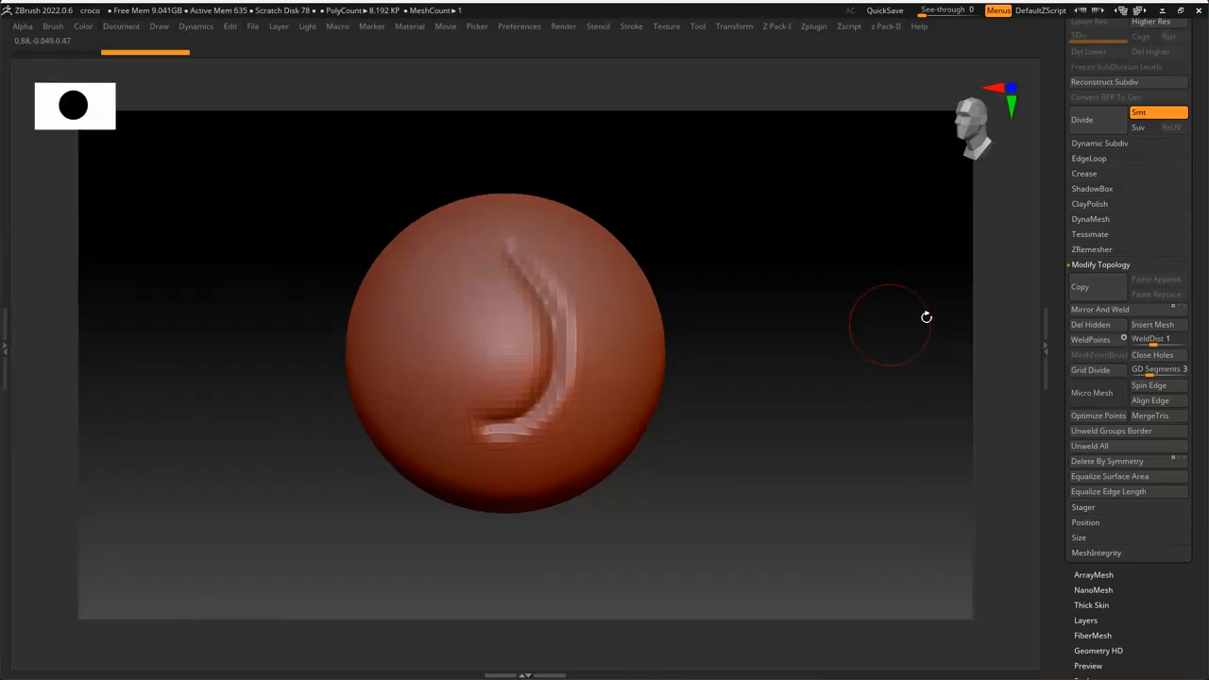
{"action": "left_click", "coordinate": [1048, 337]}
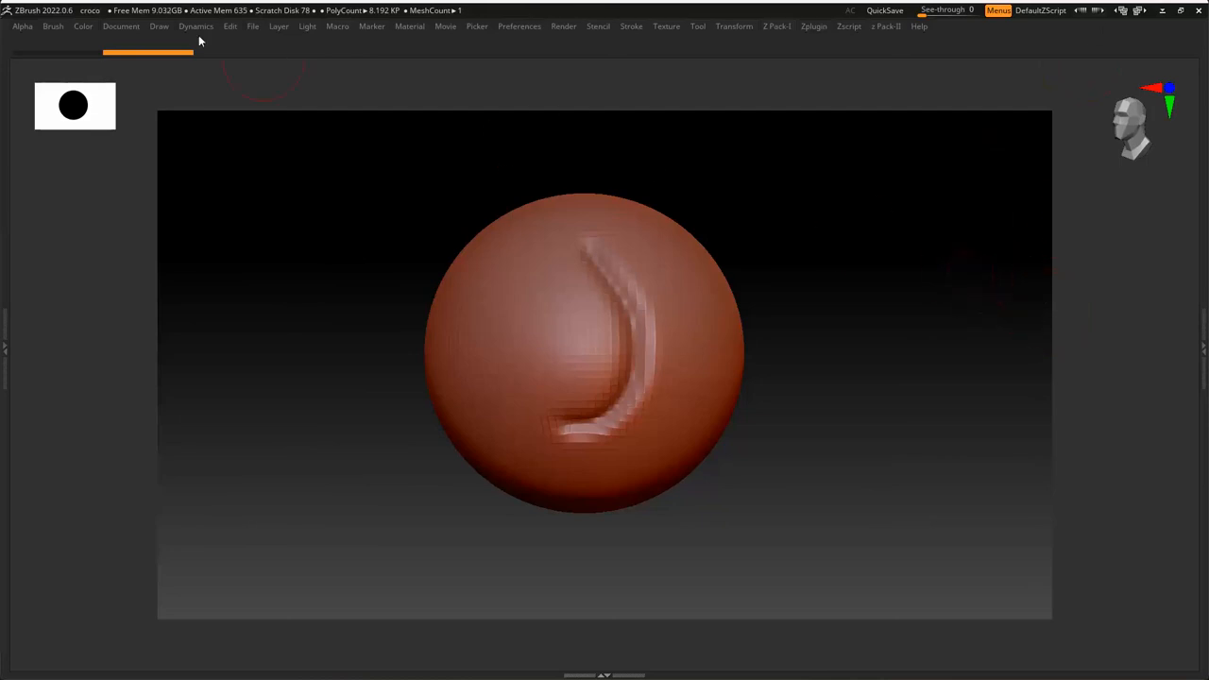
Turn off proportion constraint and resize the document to a width of 1620 and a height of 1080.
{"action": "left_click", "coordinate": [130, 28]}
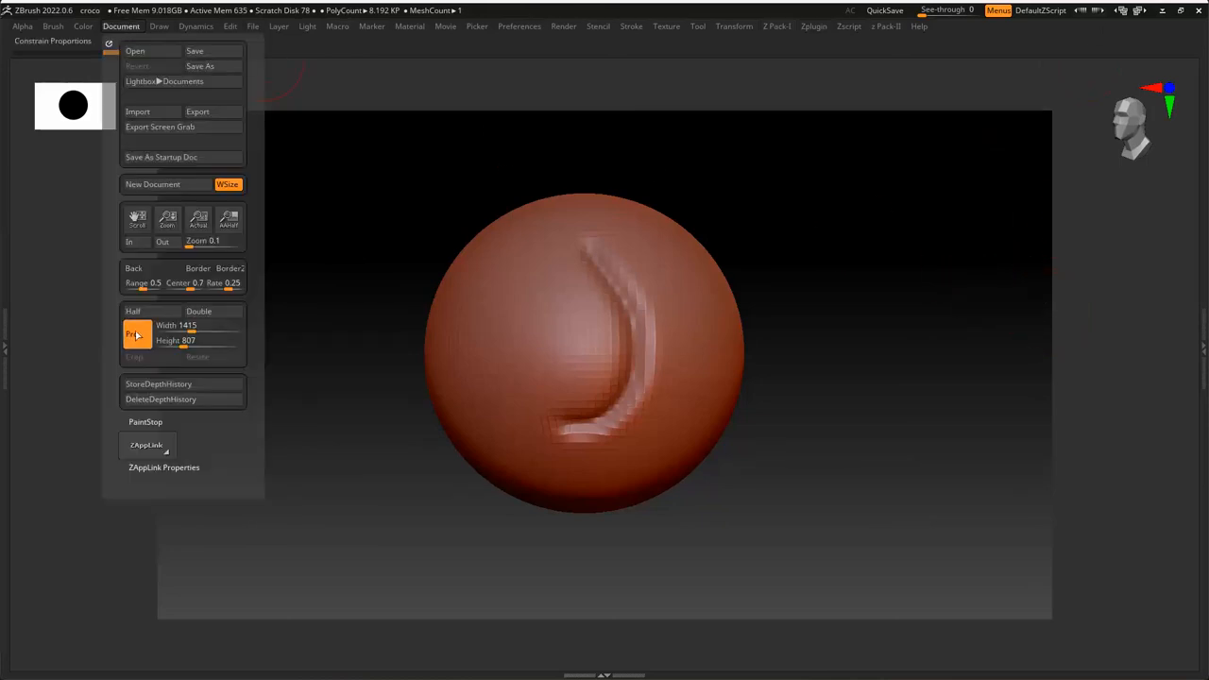
{"action": "left_click", "coordinate": [183, 326]}
{"action": "type", "text": "1620"}
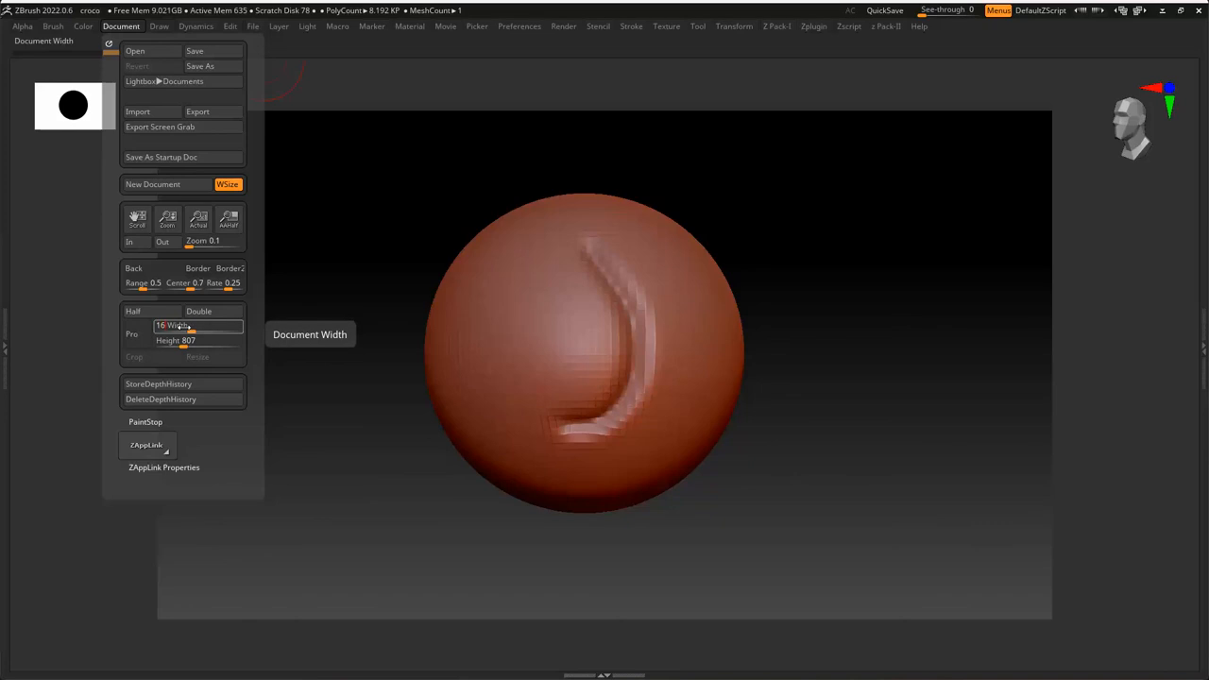
{"action": "key", "text": "Tab"}
{"action": "type", "text": "1080"}
{"action": "left_click", "coordinate": [212, 356]}
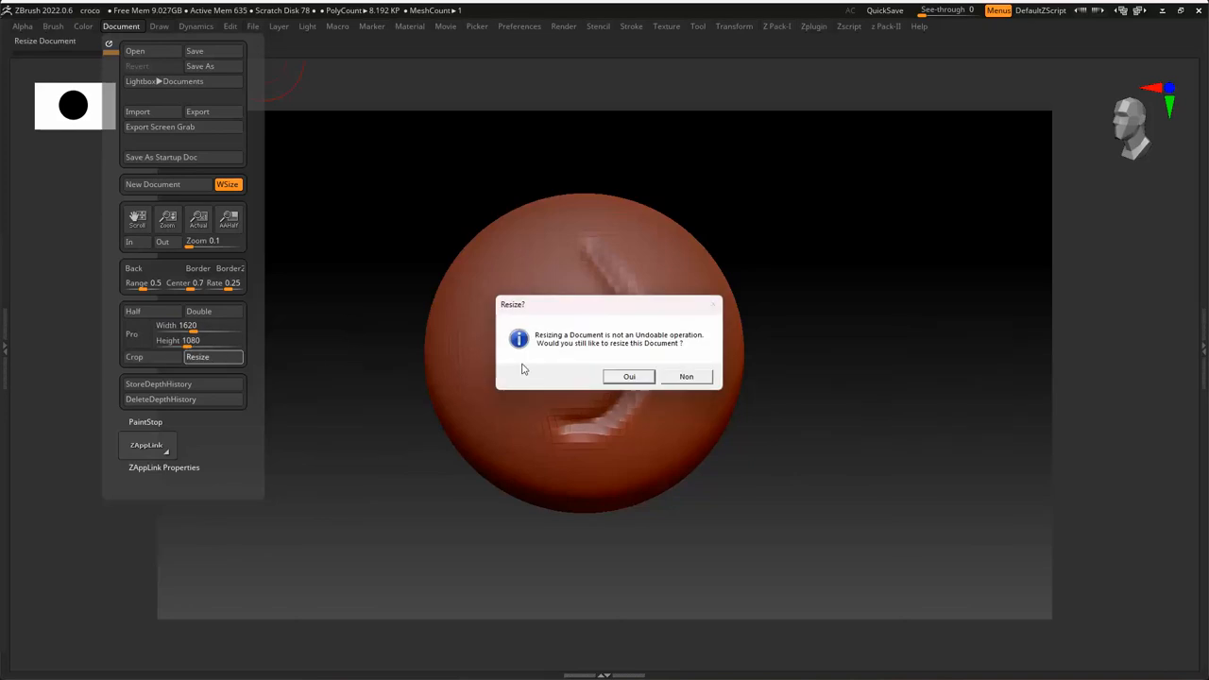
{"action": "left_click", "coordinate": [649, 377]}
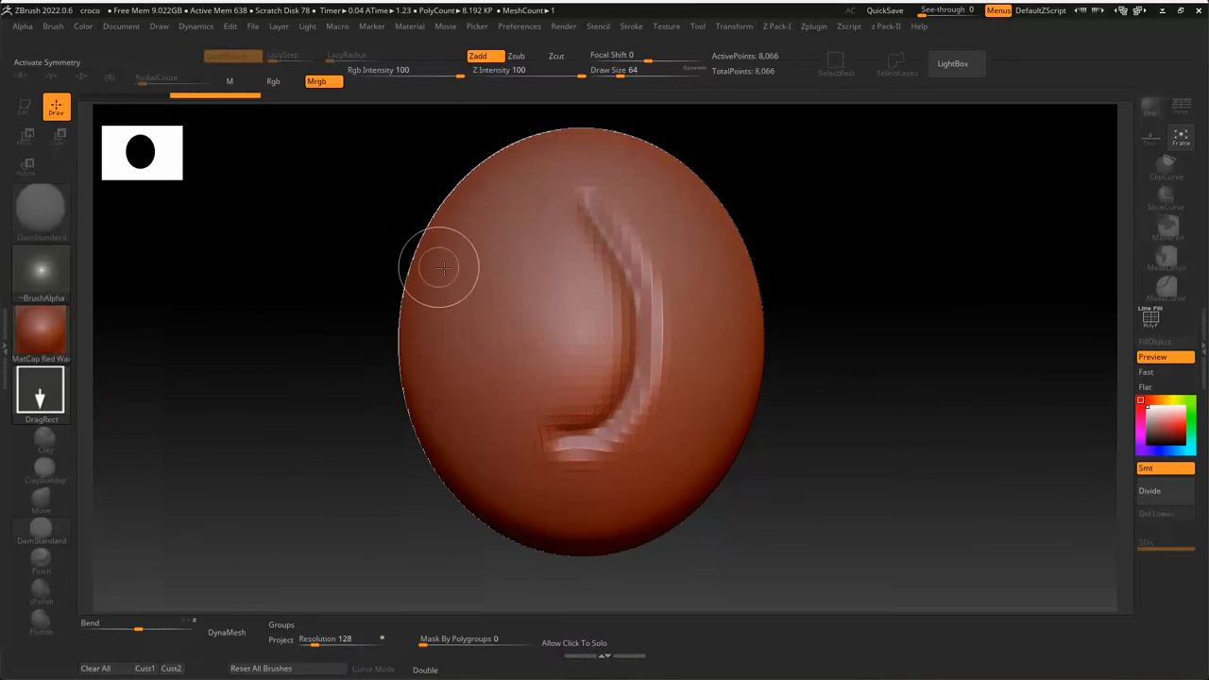
{"action": "left_click", "coordinate": [869, 324]}
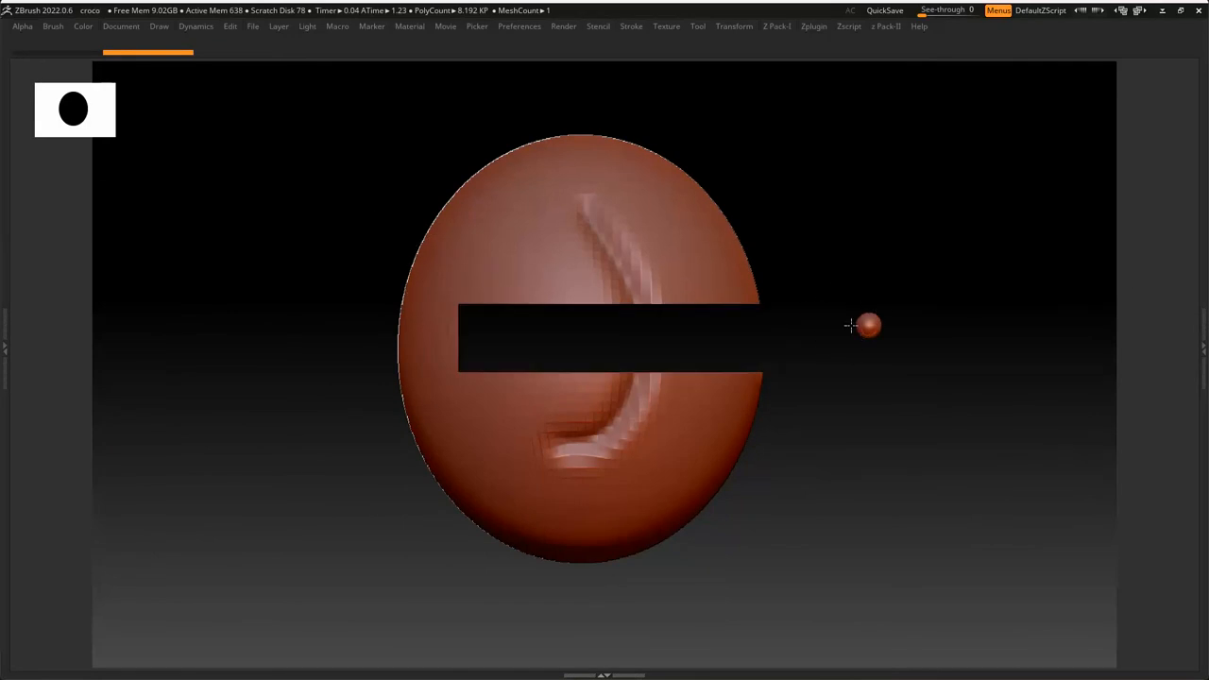
Set the document width to 1920 and resize the document again.
{"action": "left_click", "coordinate": [113, 26]}
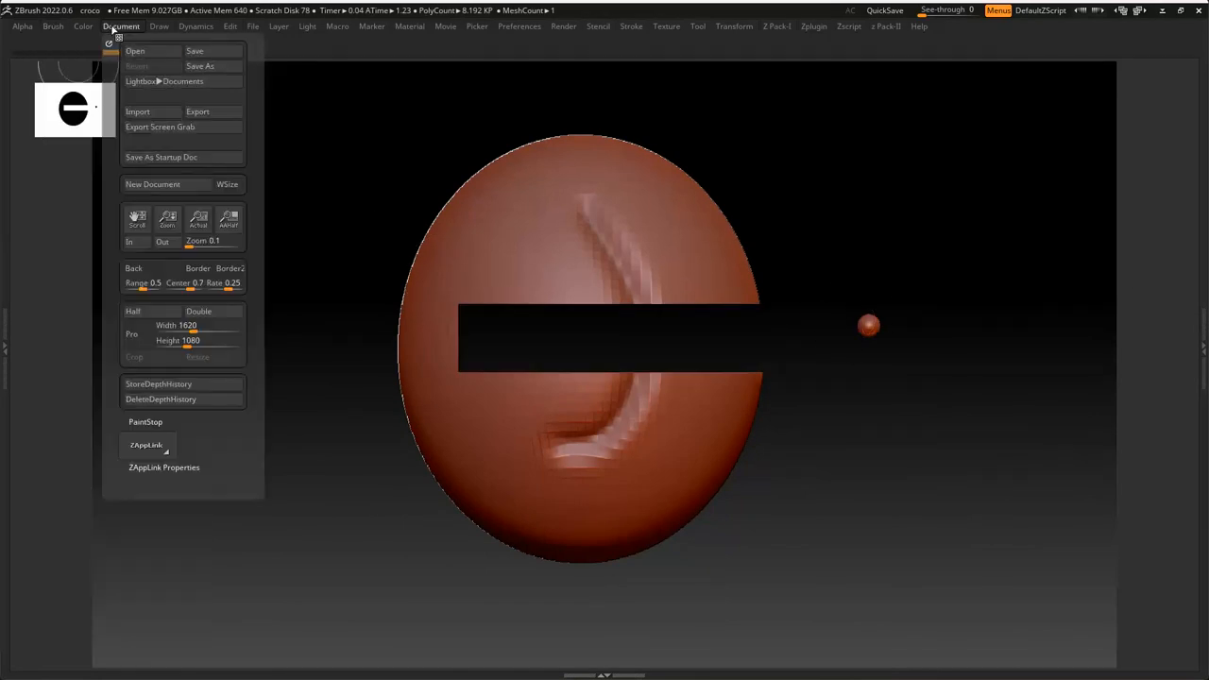
{"action": "left_click", "coordinate": [217, 322]}
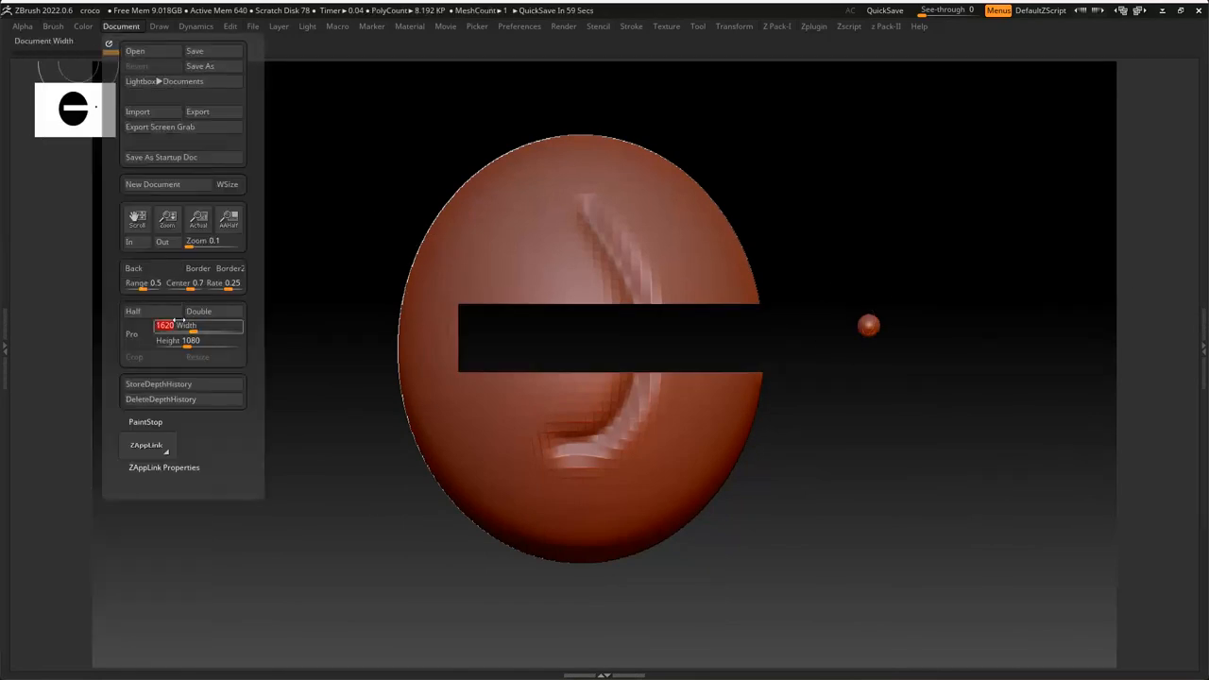
{"action": "type", "text": "1"}
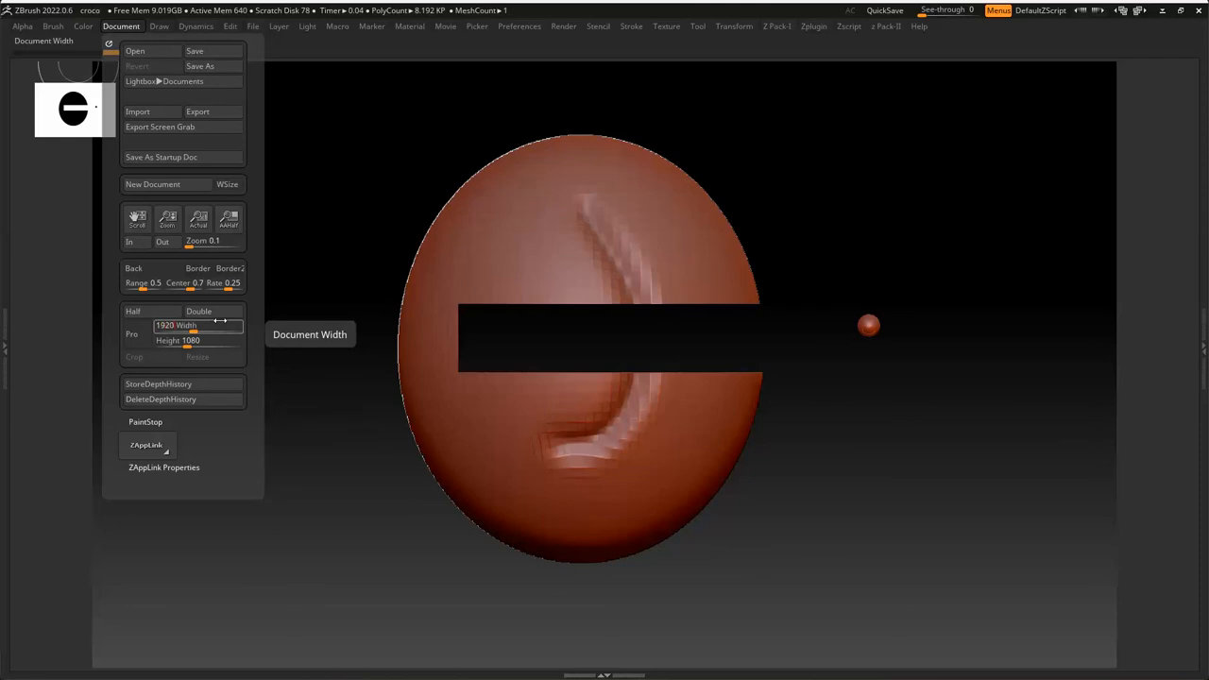
{"action": "key", "text": "Return"}
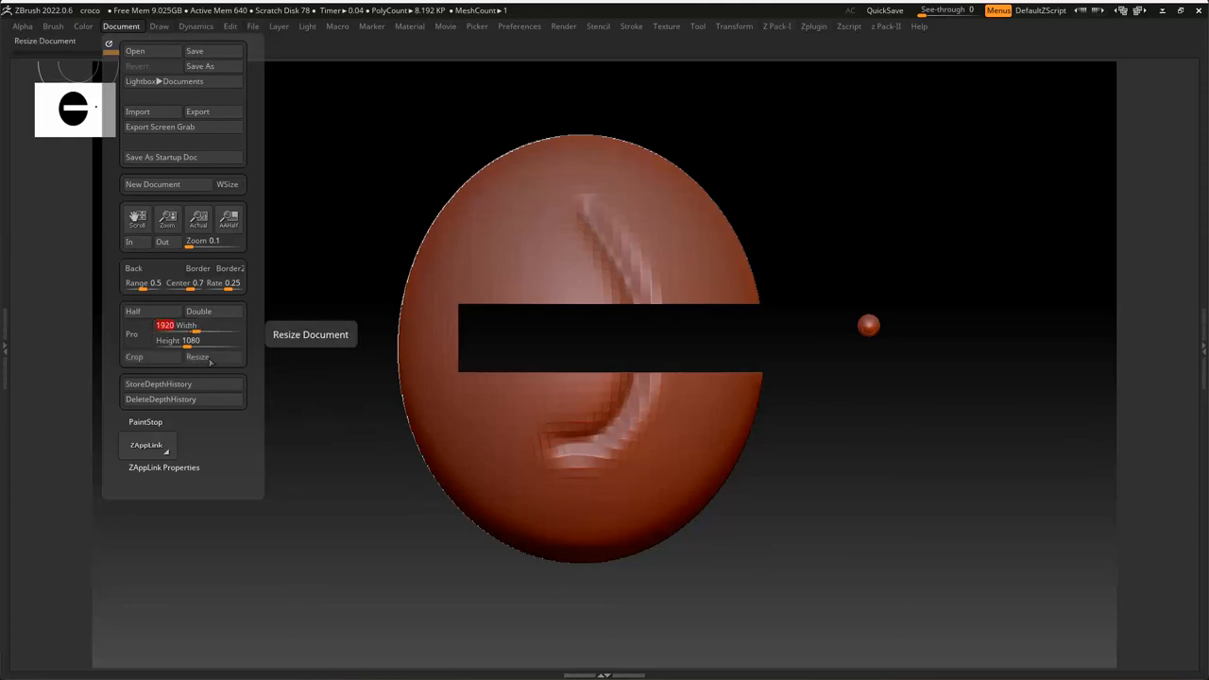
{"action": "left_click", "coordinate": [208, 358]}
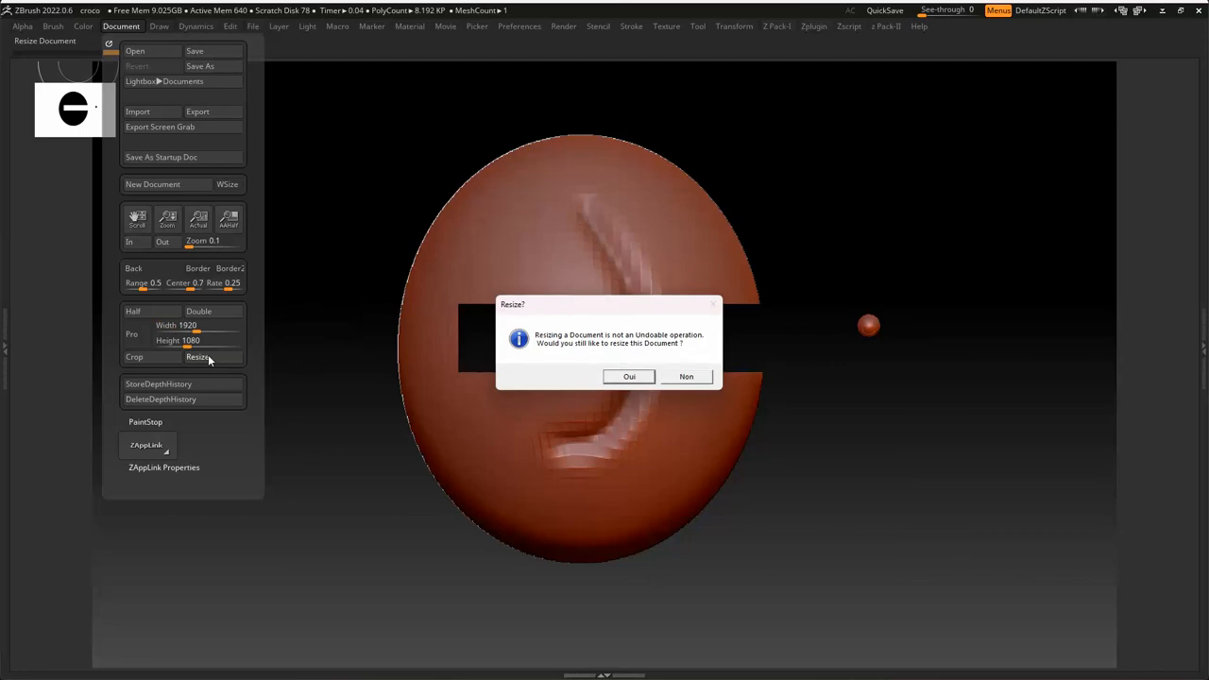
{"action": "left_click", "coordinate": [638, 375]}
{"action": "left_click", "coordinate": [596, 226]}
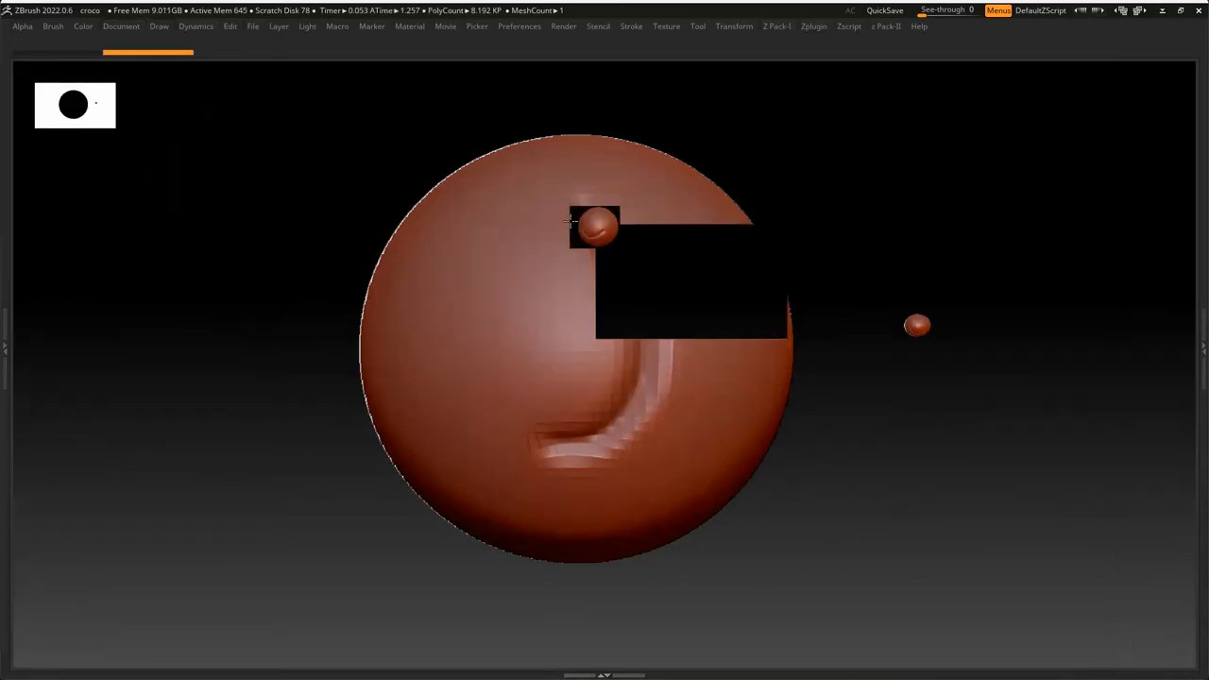
Draw more spheres on the canvas and put the last small one into edit mode.
{"action": "left_click_drag", "start_coordinate": [471, 321], "coordinate": [652, 461]}
{"action": "left_click_drag", "start_coordinate": [766, 325], "coordinate": [707, 397]}
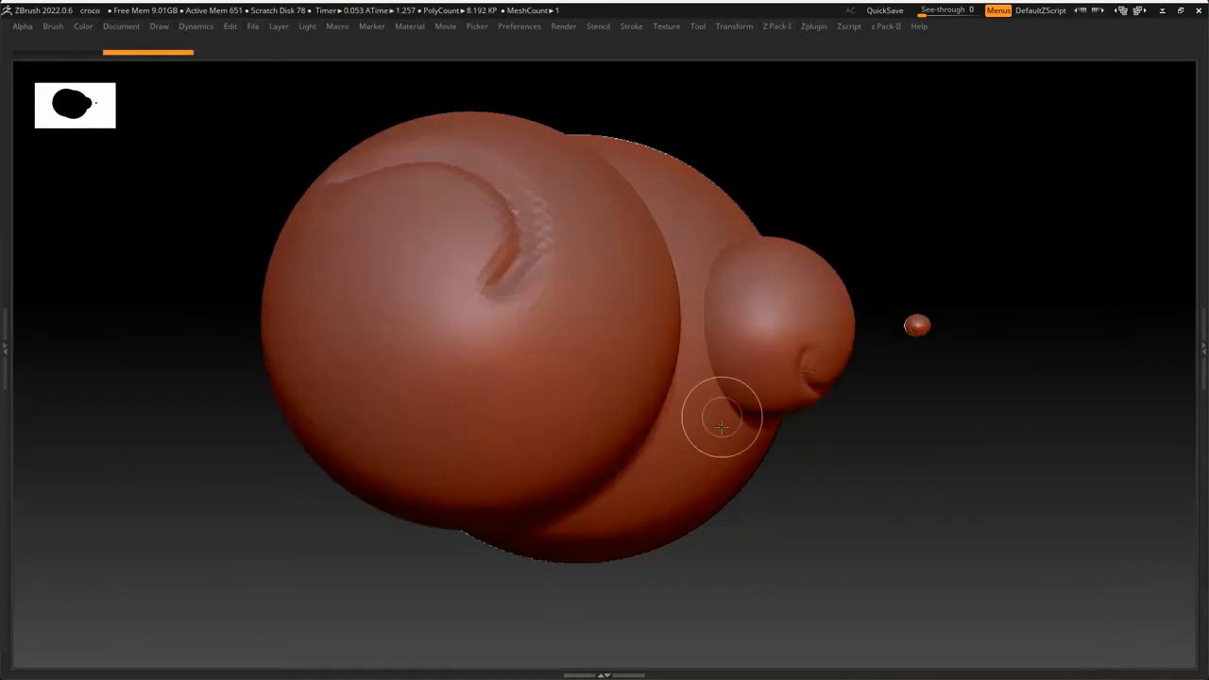
{"action": "key", "text": "t"}
{"action": "left_click_drag", "start_coordinate": [772, 494], "coordinate": [871, 466]}
{"action": "left_click_drag", "start_coordinate": [921, 388], "coordinate": [802, 464]}
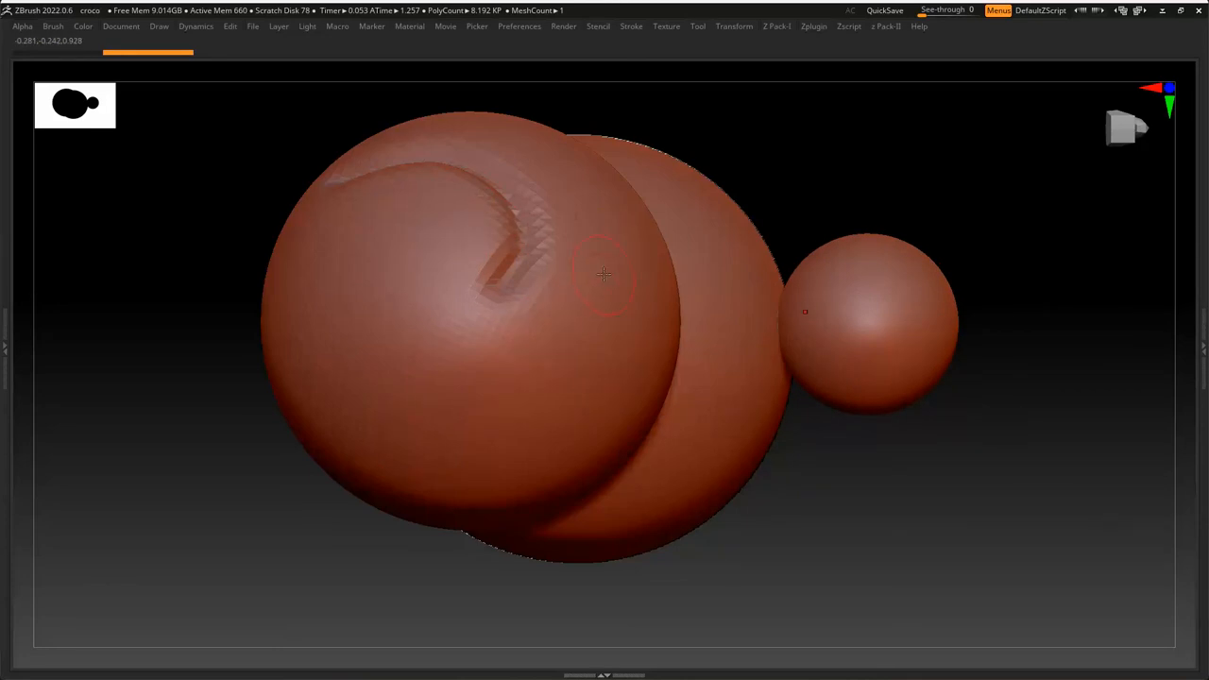
Clear the dropped sphere copies from the canvas, then enlarge and centre the editable sphere.
{"action": "left_click", "coordinate": [83, 25]}
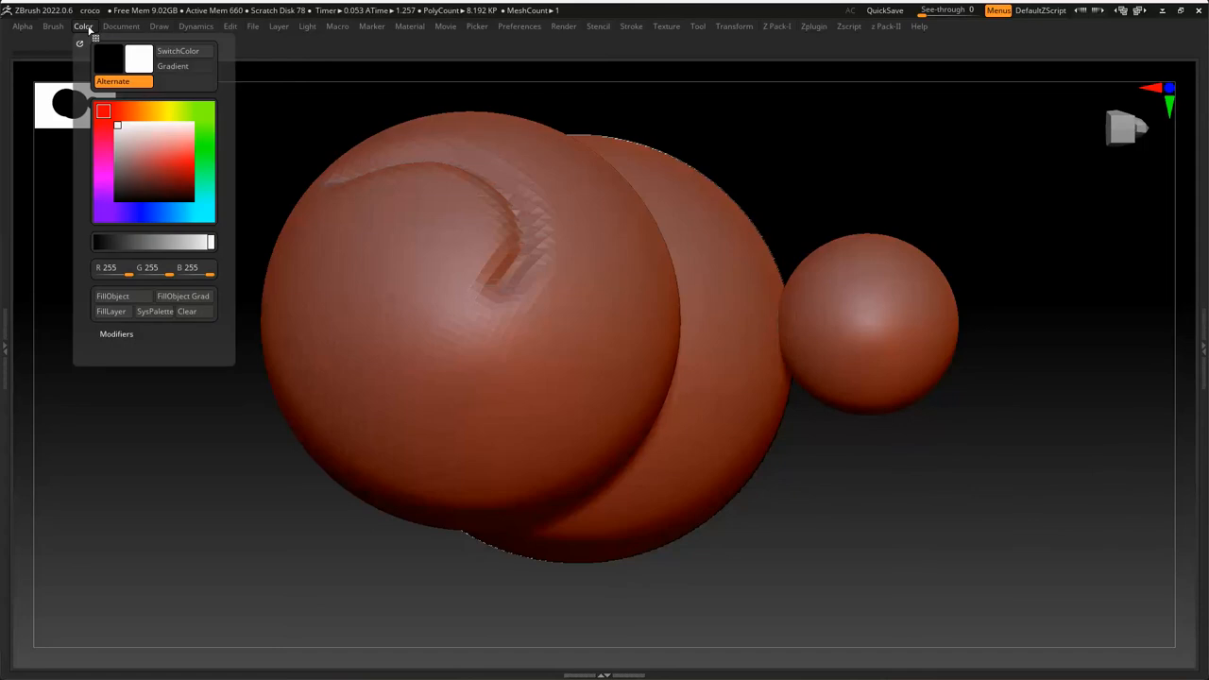
{"action": "left_click", "coordinate": [186, 312]}
{"action": "left_click_drag", "start_coordinate": [666, 358], "coordinate": [500, 435], "text": "alt"}
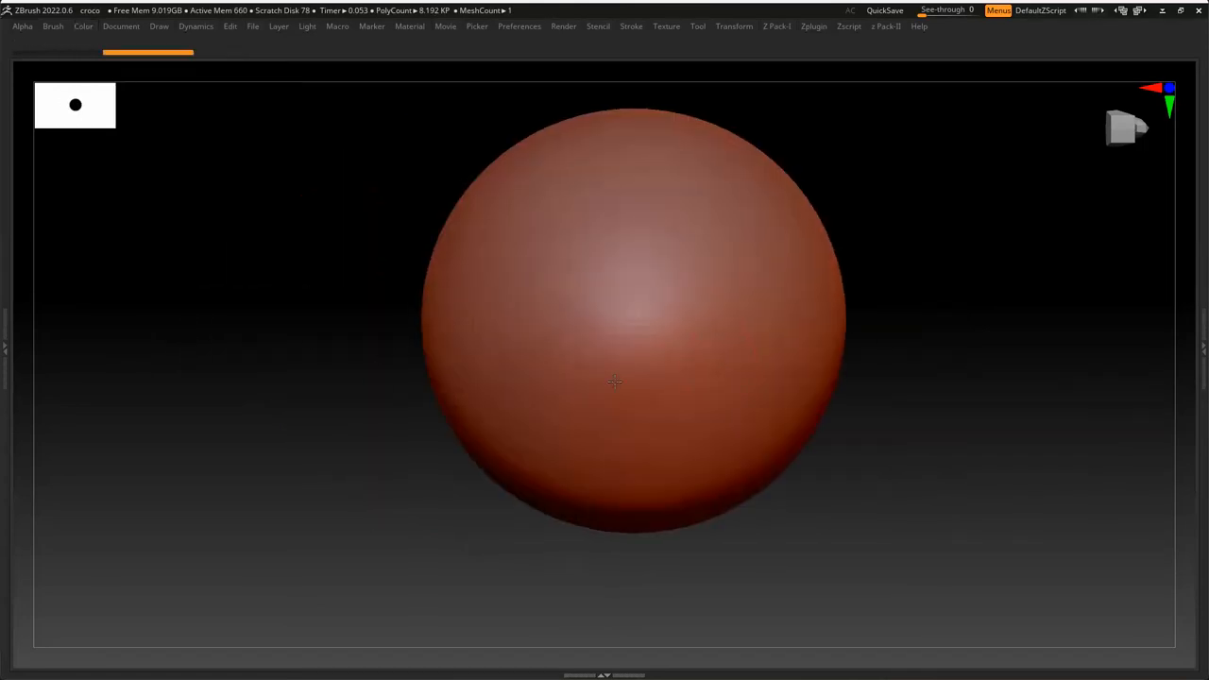
{"action": "left_click_drag", "start_coordinate": [987, 307], "coordinate": [914, 345], "text": "alt"}
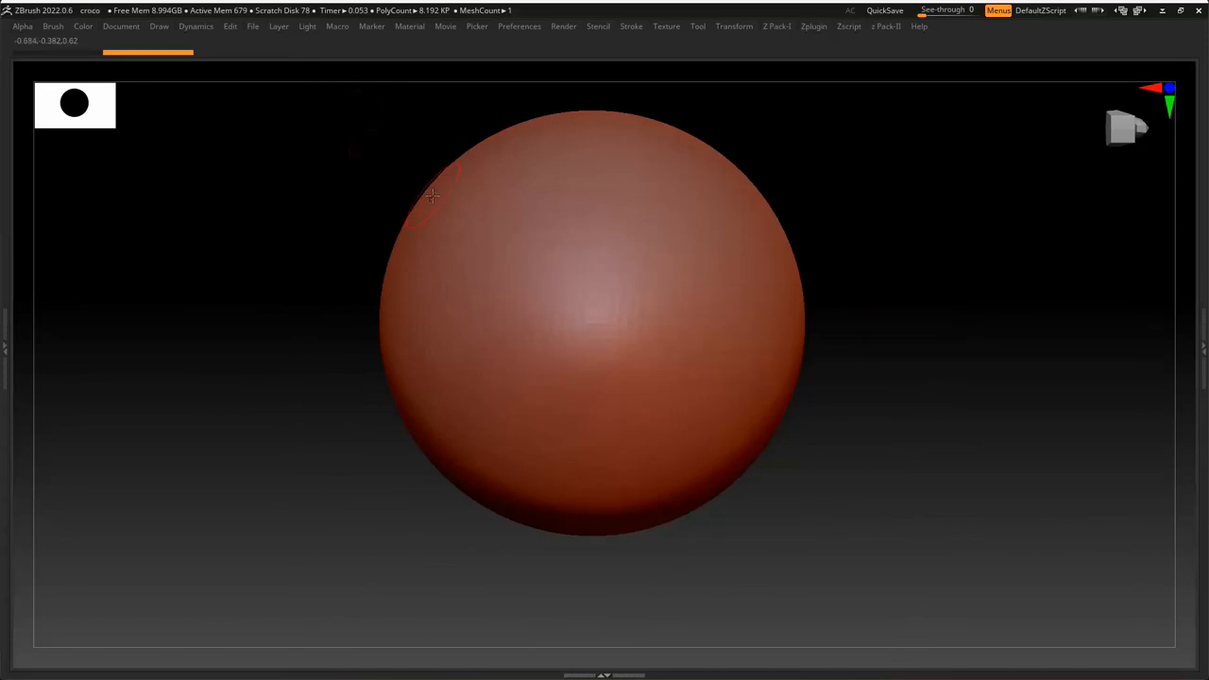
Bring back the shelves around the canvas and save the current document as the startup document.
{"action": "key", "text": "Tab"}
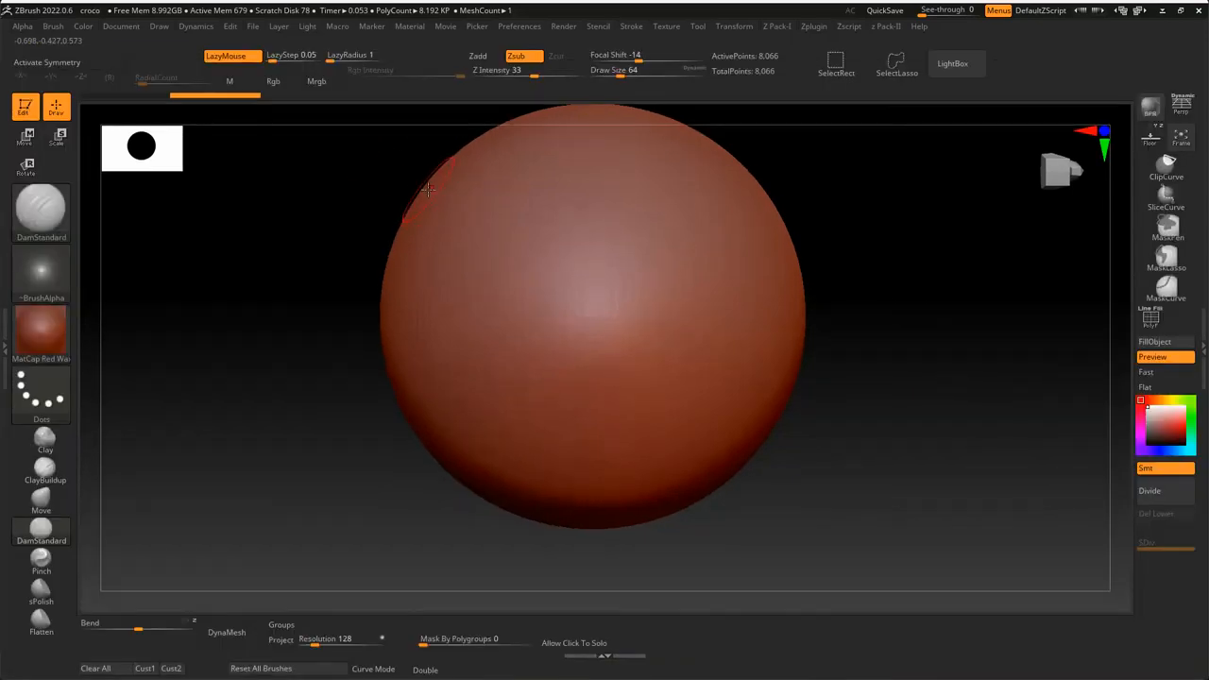
{"action": "left_click", "coordinate": [62, 30]}
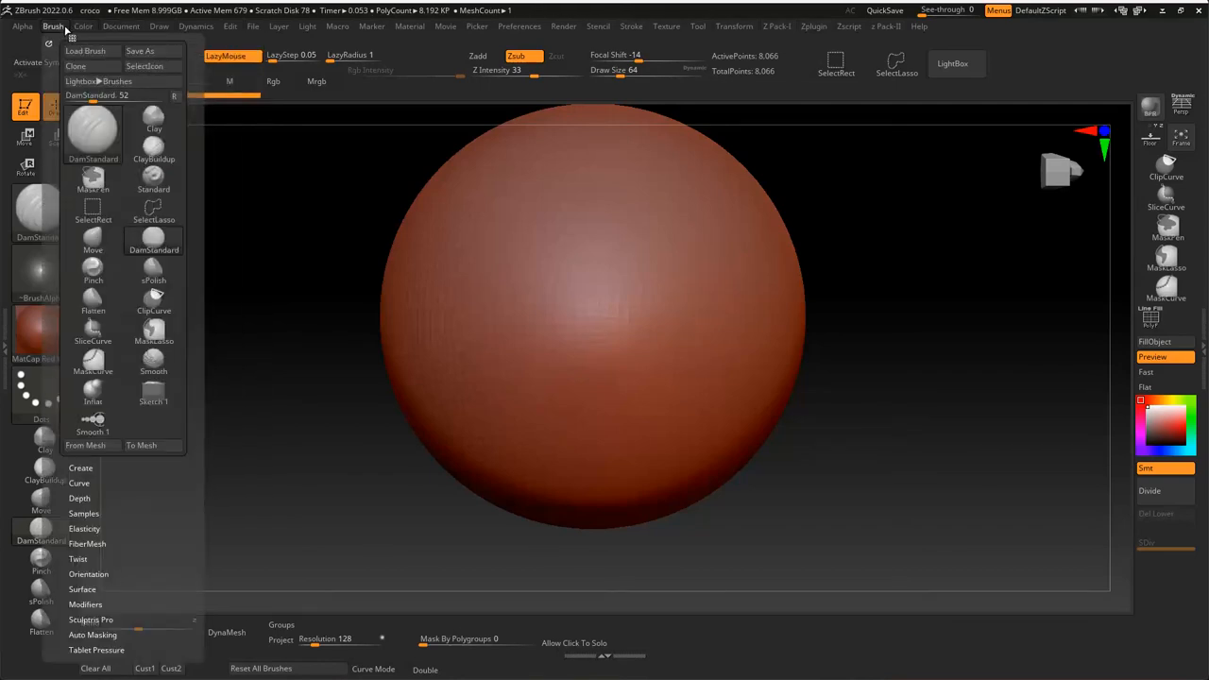
{"action": "mouse_move", "coordinate": [121, 27]}
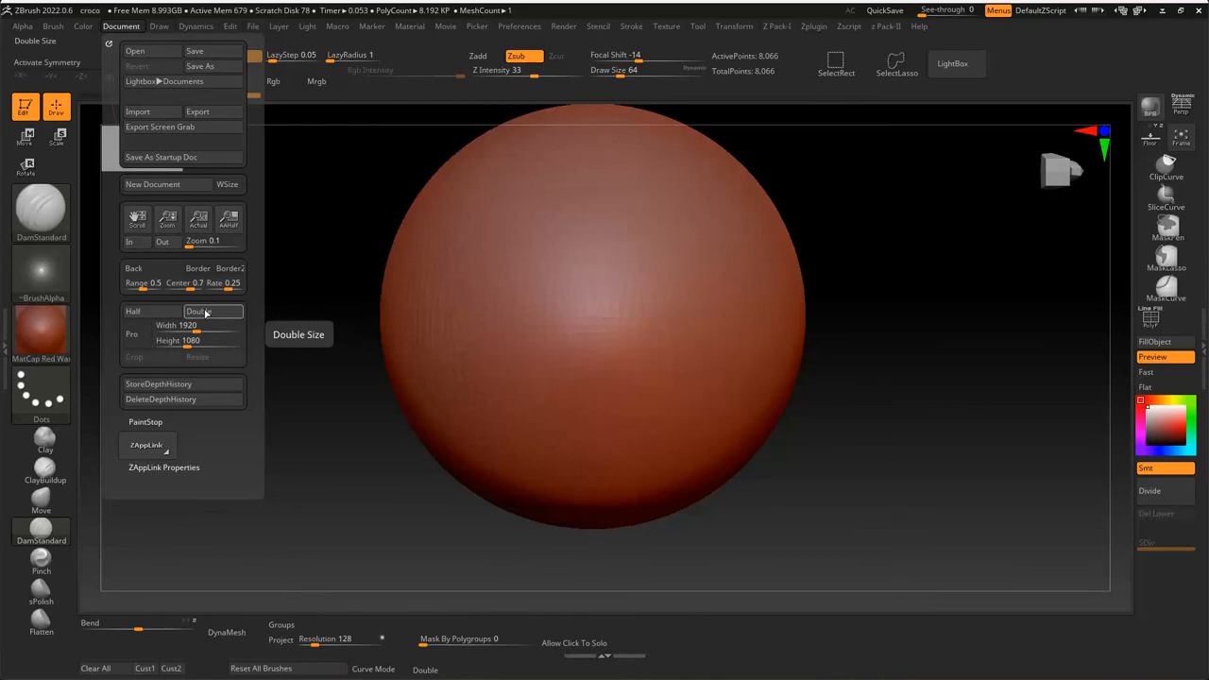
{"action": "left_click", "coordinate": [172, 161]}
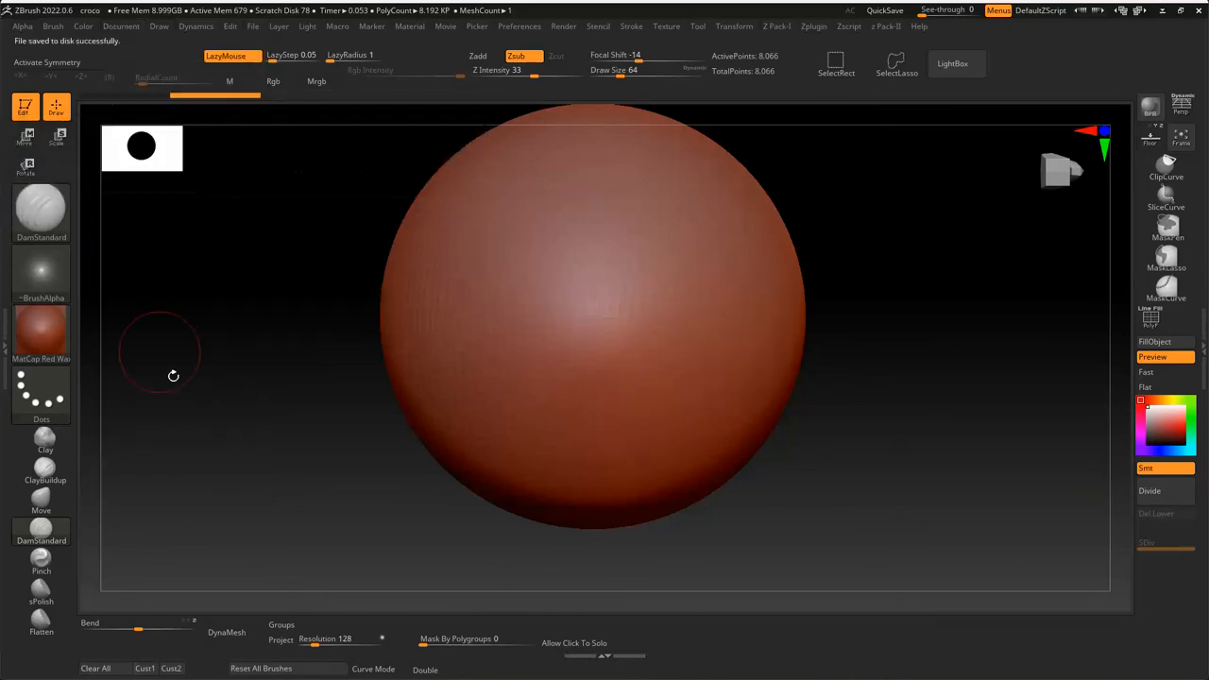
Fully initialize ZBrush, discarding the current tools and document data.
{"action": "right_click_drag", "start_coordinate": [507, 183], "coordinate": [501, 237], "text": "alt"}
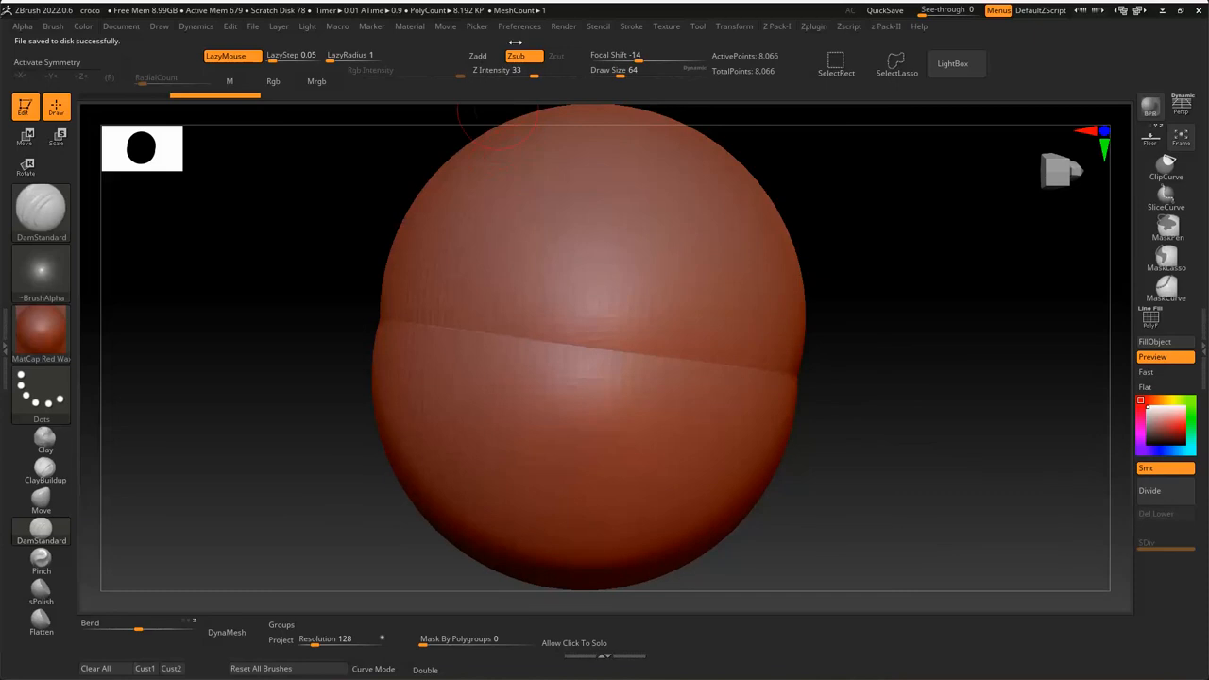
{"action": "left_click", "coordinate": [520, 26]}
{"action": "left_click", "coordinate": [572, 50]}
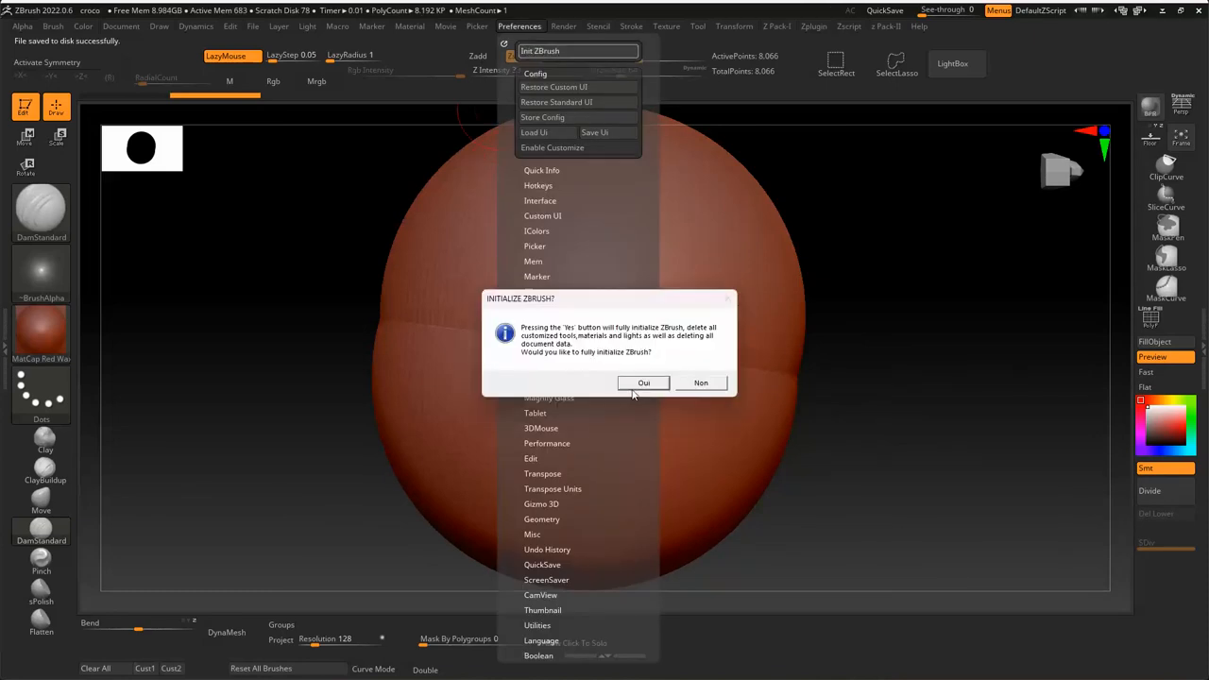
{"action": "left_click", "coordinate": [634, 383]}
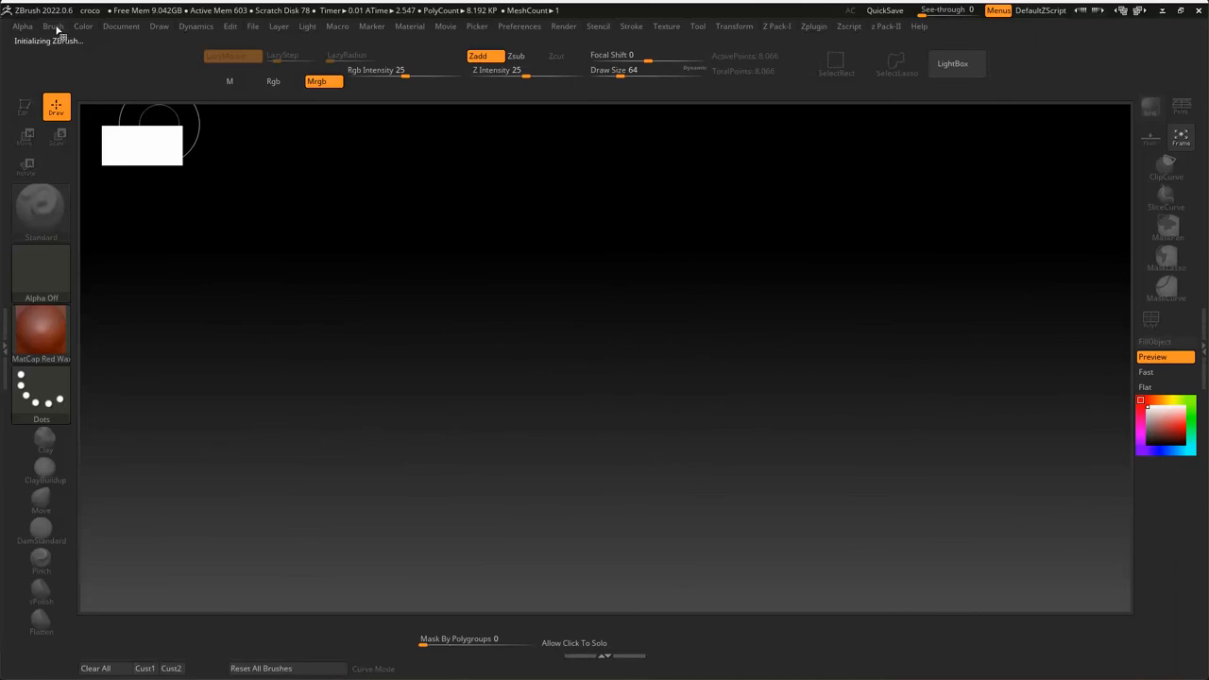
Turn off proportion constraint, resize the new document to 1920 by 1080, and check the canvas with the shelves hidden and shown.
{"action": "left_click", "coordinate": [110, 30]}
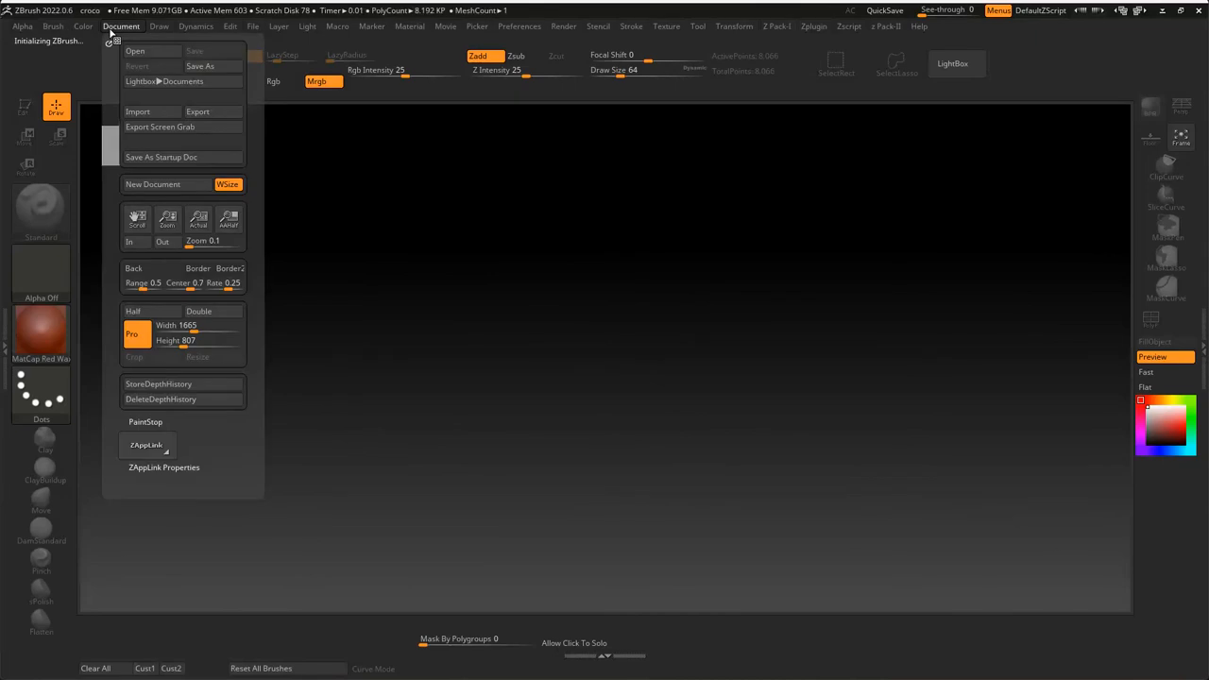
{"action": "left_click", "coordinate": [137, 334]}
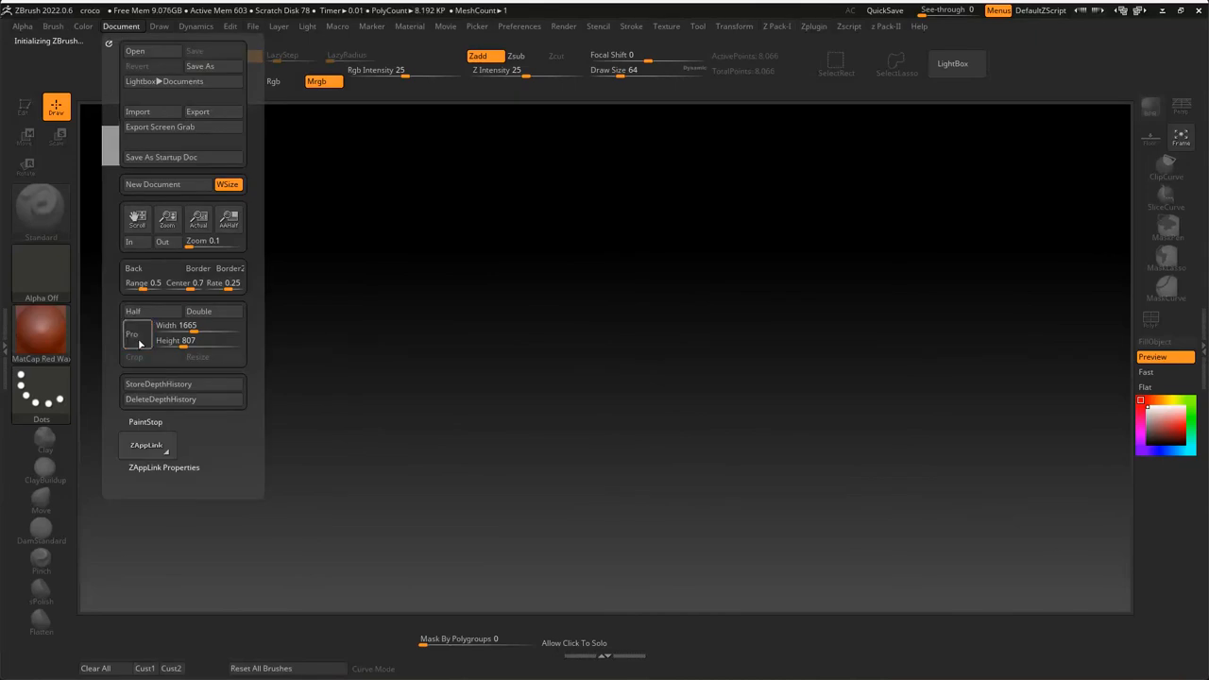
{"action": "left_click", "coordinate": [198, 326]}
{"action": "type", "text": "1920"}
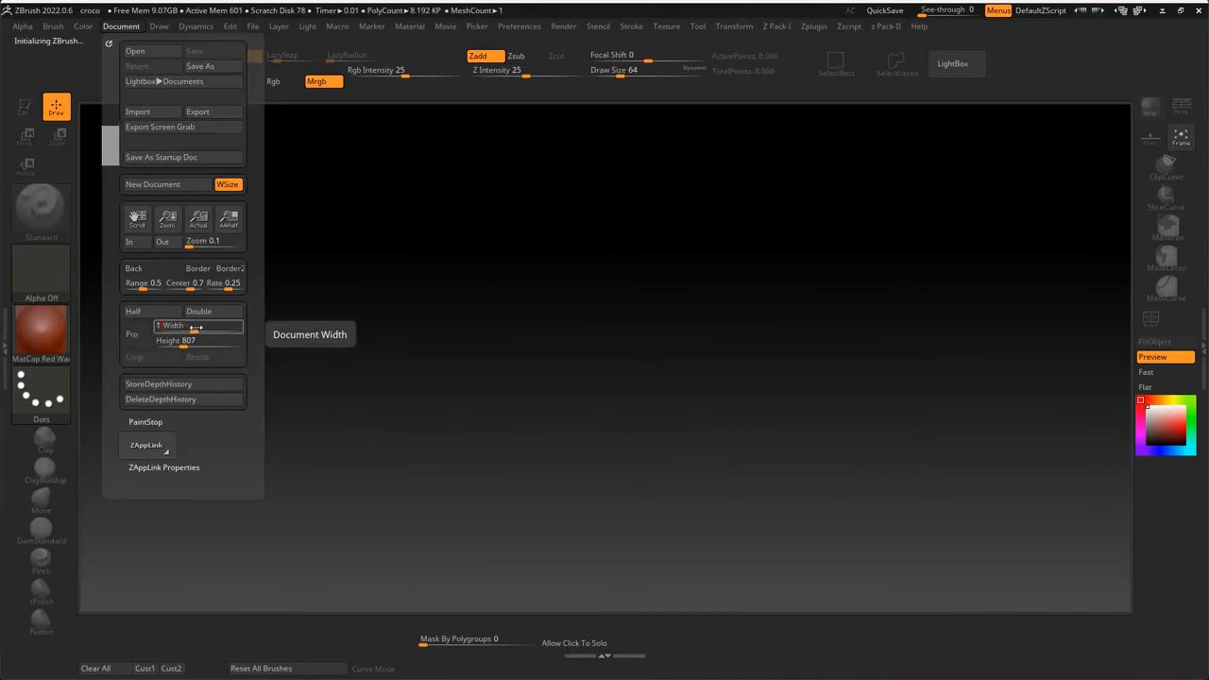
{"action": "key", "text": "Tab"}
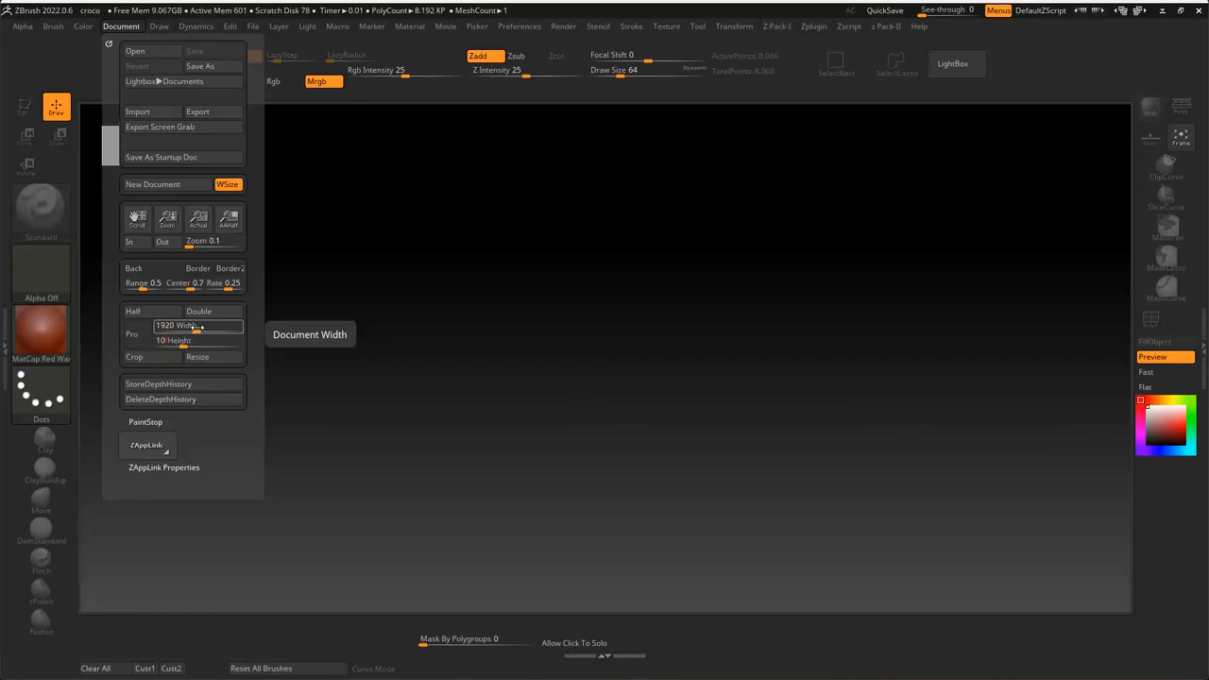
{"action": "type", "text": "1080"}
{"action": "key", "text": "Return"}
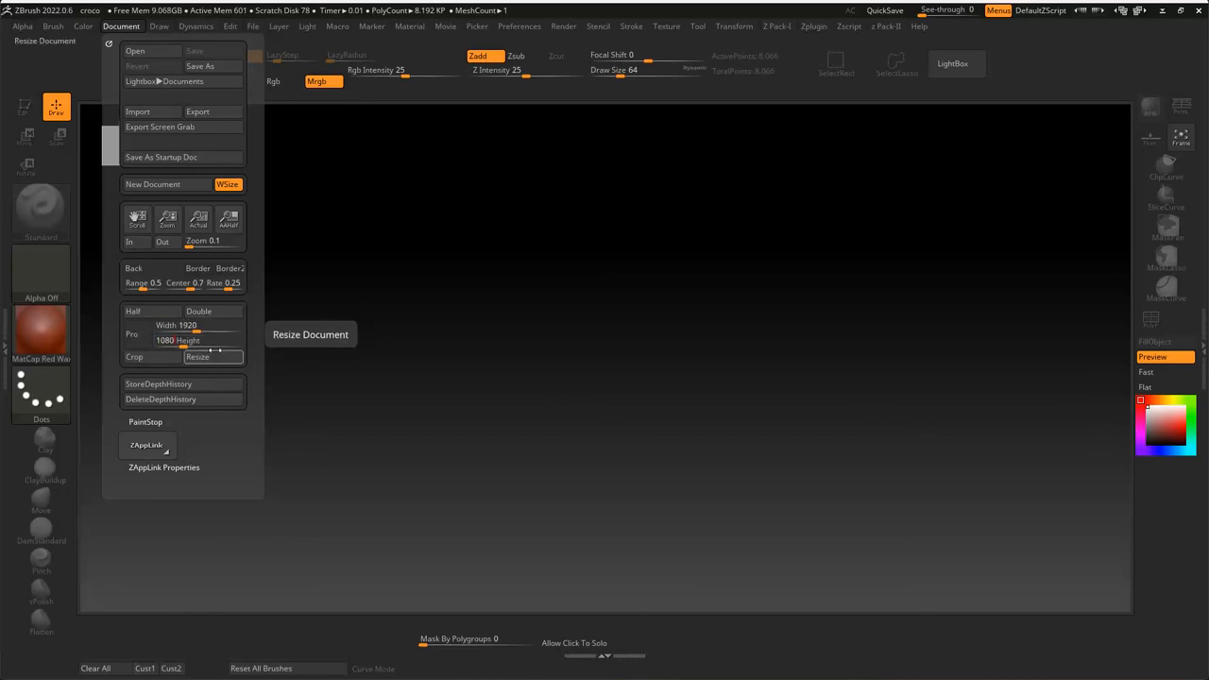
{"action": "left_click", "coordinate": [210, 356]}
{"action": "key", "text": "Tab"}
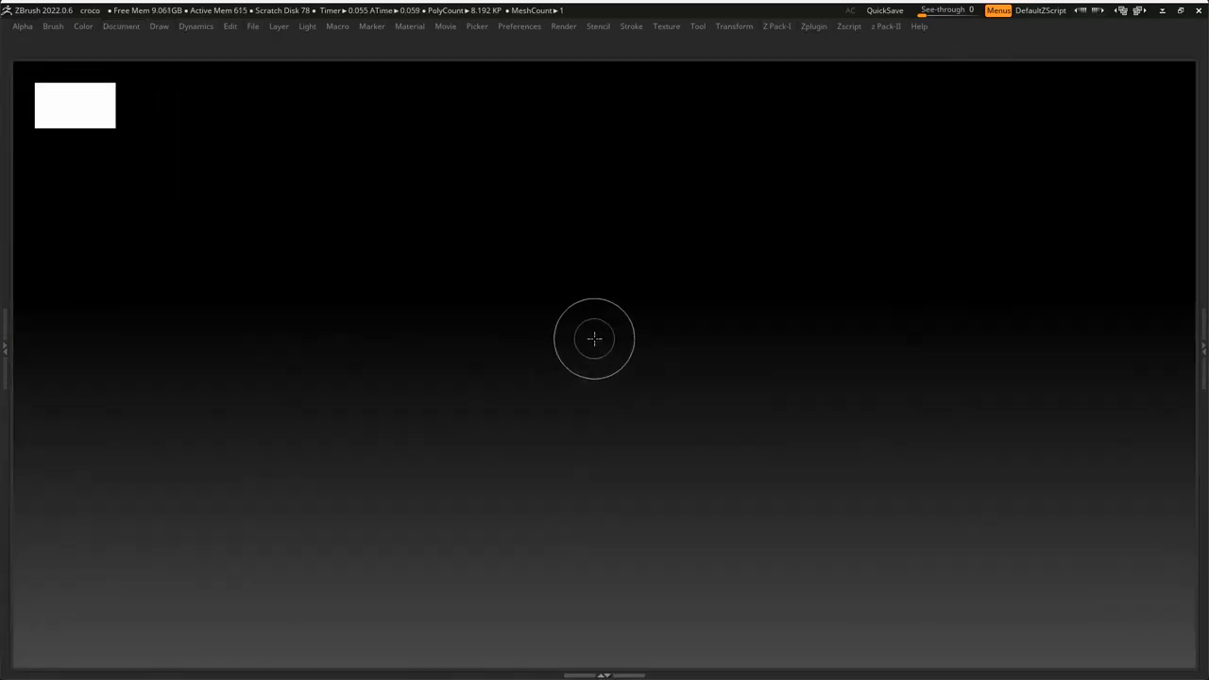
{"action": "key", "text": "Tab"}
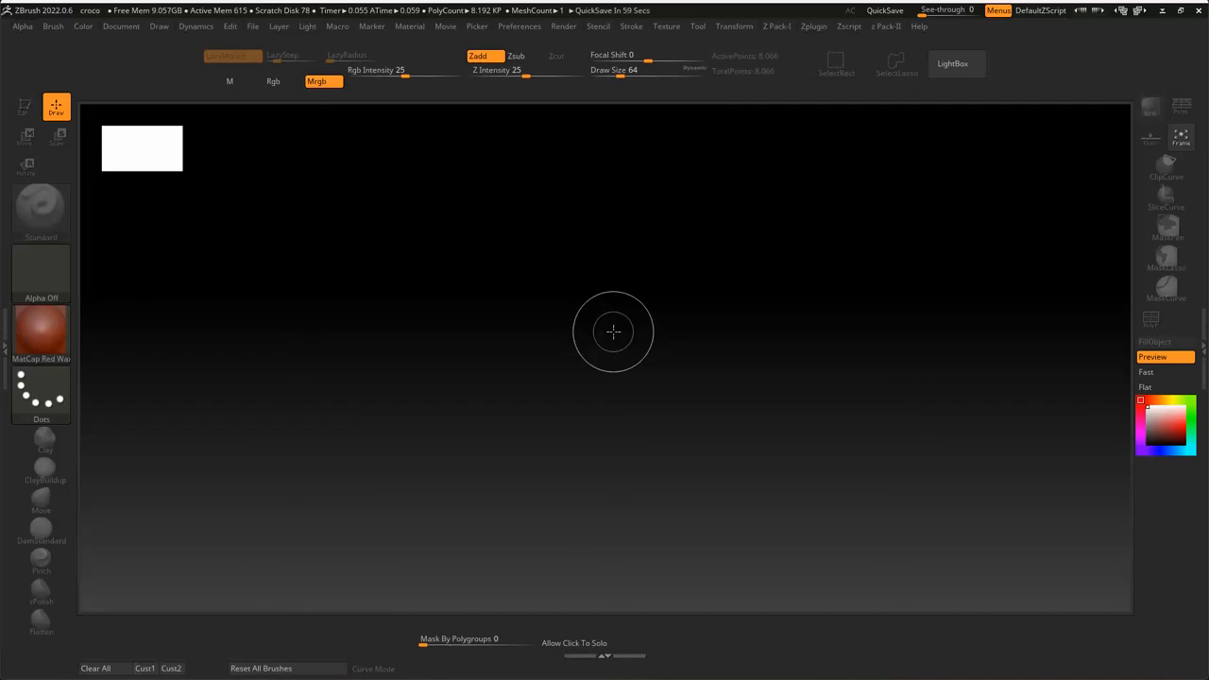